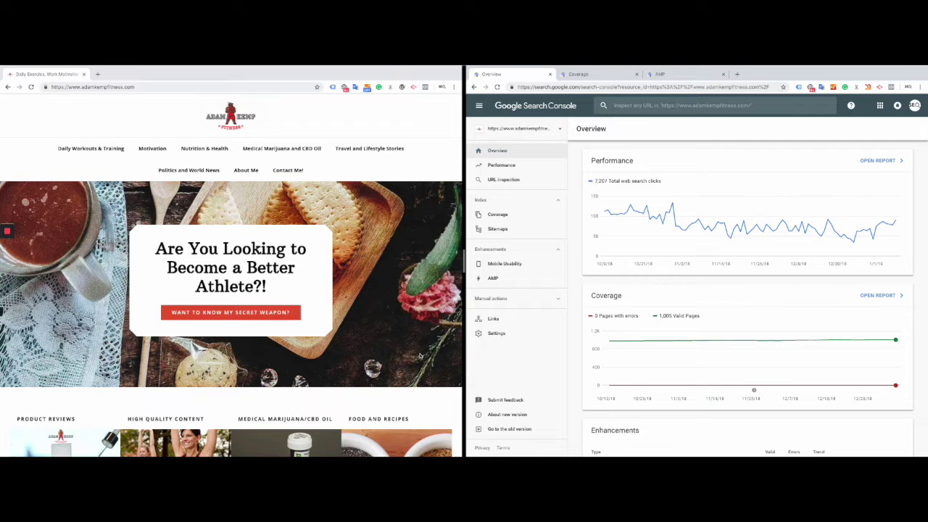
Step: Look through the fitness website's homepage down to its Instagram section and return to the header
scroll(419, 356, "down", 1)
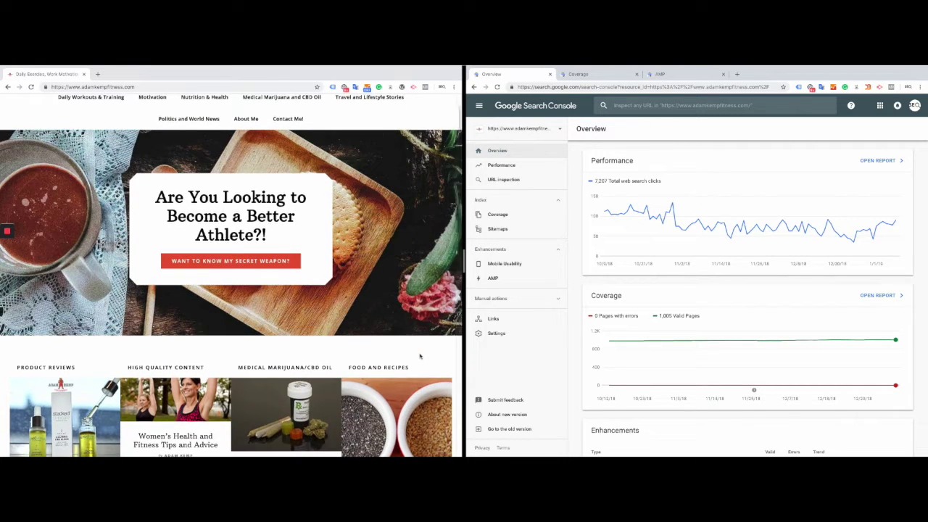
scroll(419, 356, "down", 3)
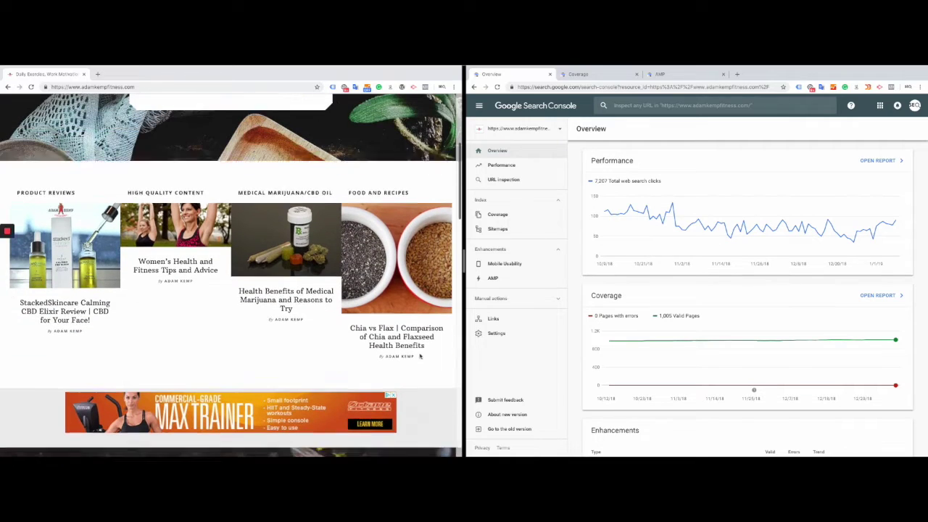
scroll(419, 356, "down", 10)
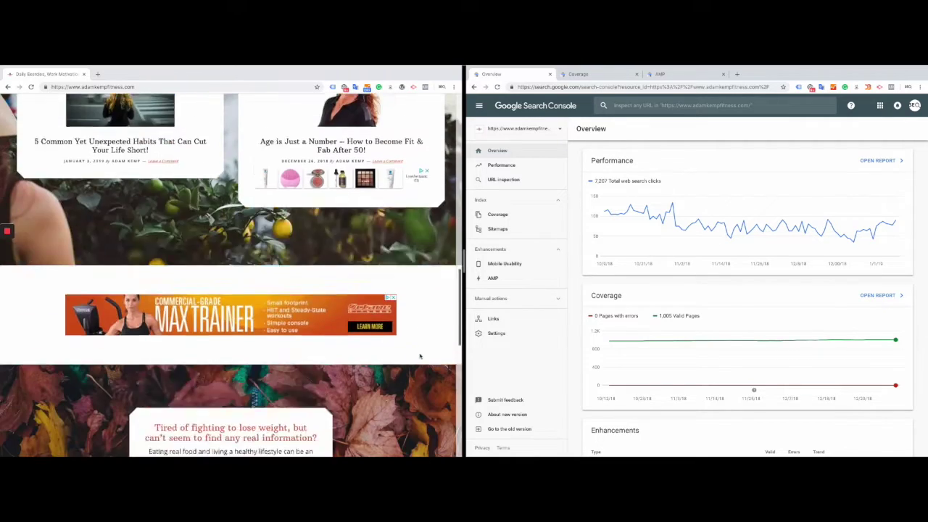
scroll(419, 356, "down", 4)
scroll(419, 356, "up", 10)
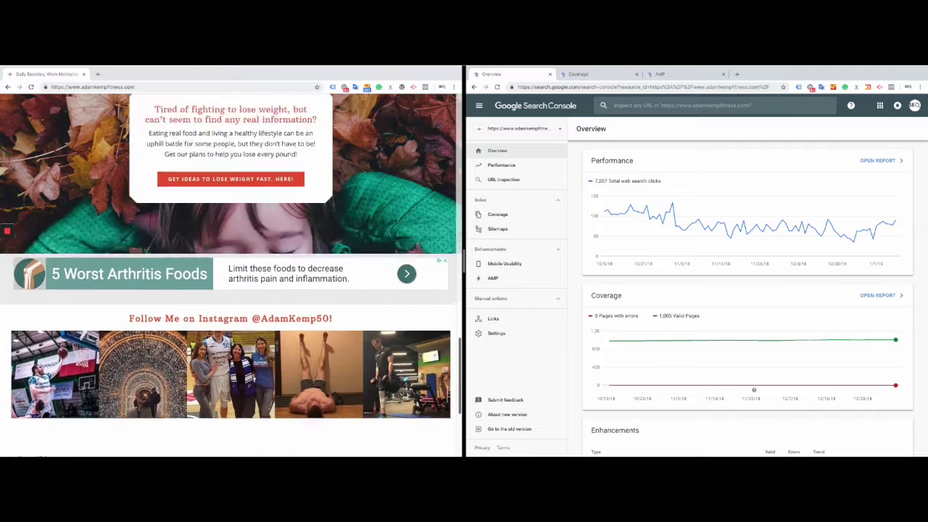
scroll(419, 356, "up", 5)
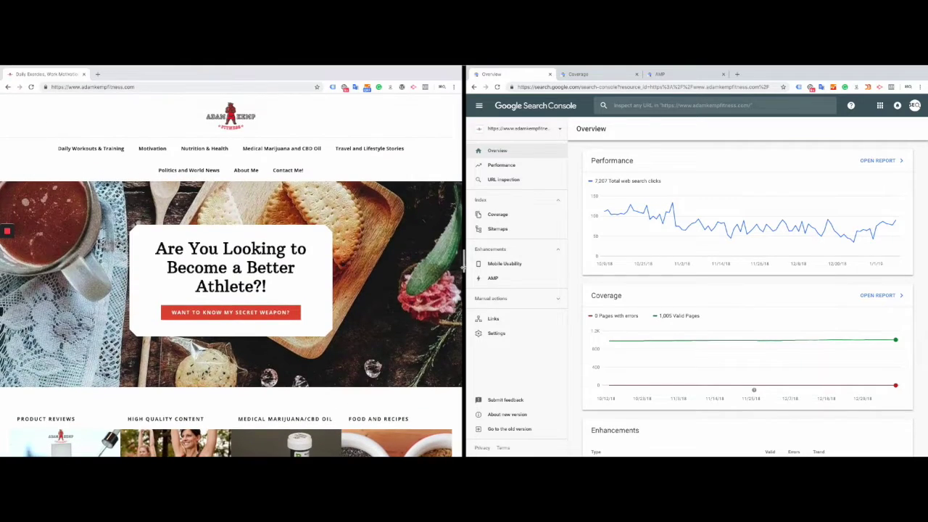
Step: Widen the Search Console window beside the website and review the Performance, Coverage and Enhancements summaries in the Overview
left_click_drag(444, 269, 312, 281)
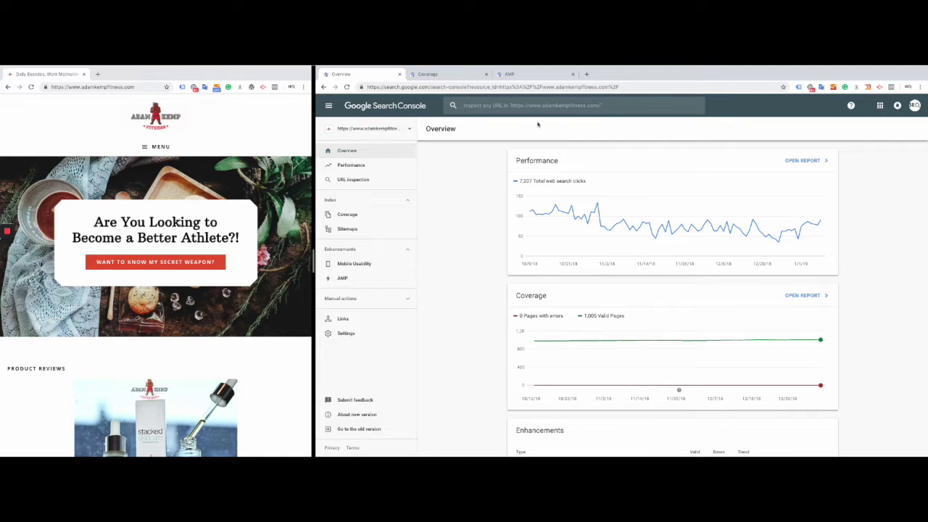
scroll(481, 385, "down", 1)
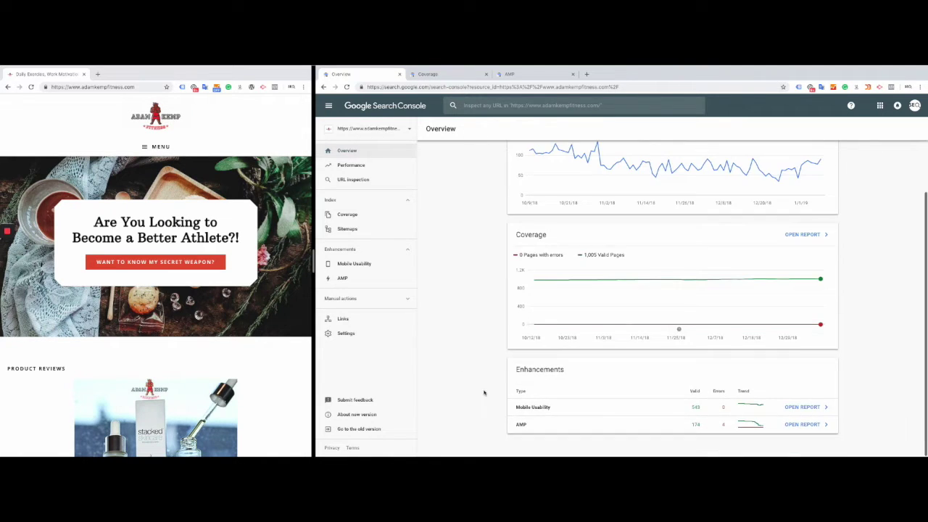
scroll(483, 391, "up", 1)
scroll(490, 239, "down", 1)
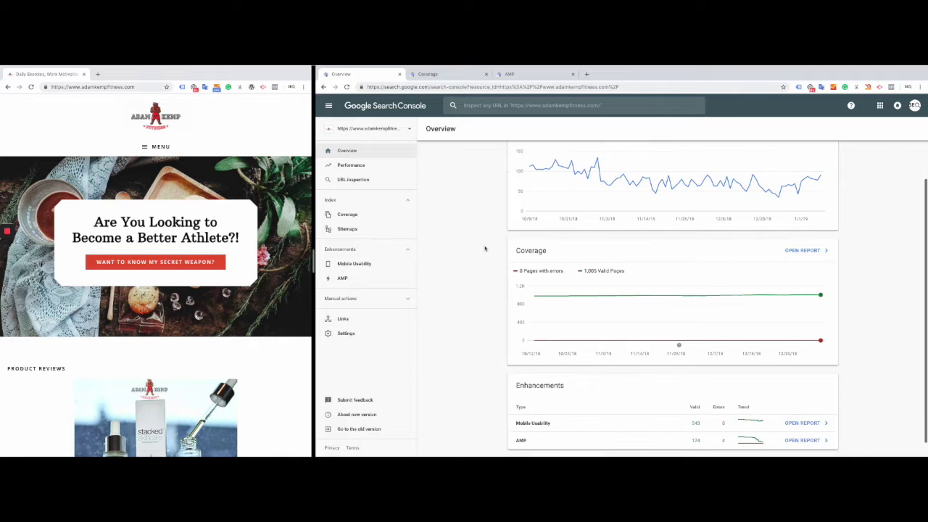
scroll(493, 243, "up", 1)
scroll(773, 218, "down", 1)
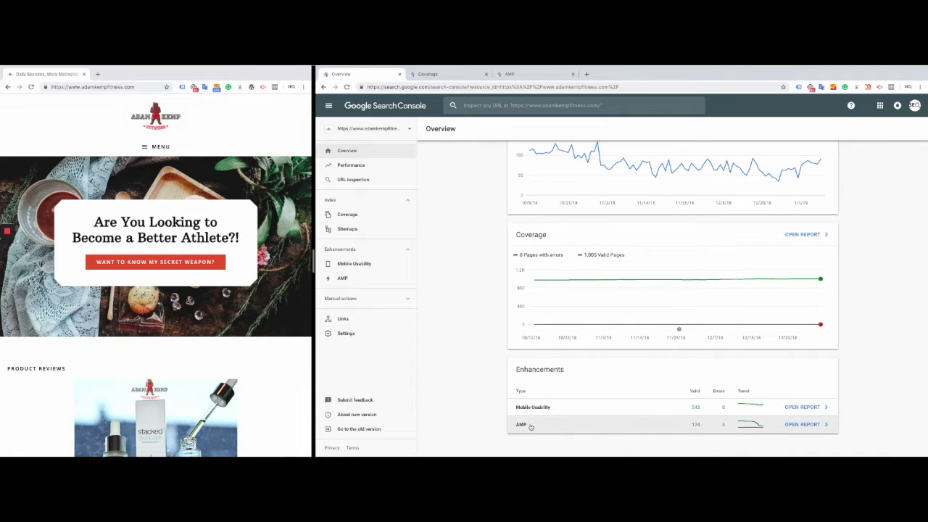
scroll(531, 427, "up", 2)
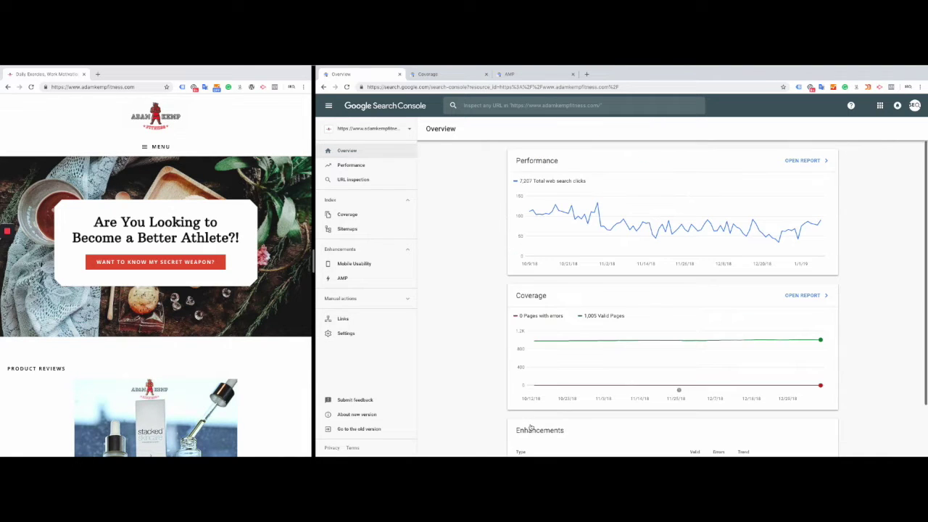
Step: Switch to the Coverage report and include the Valid with warnings, Valid and Excluded pages alongside the errors
left_click(461, 76)
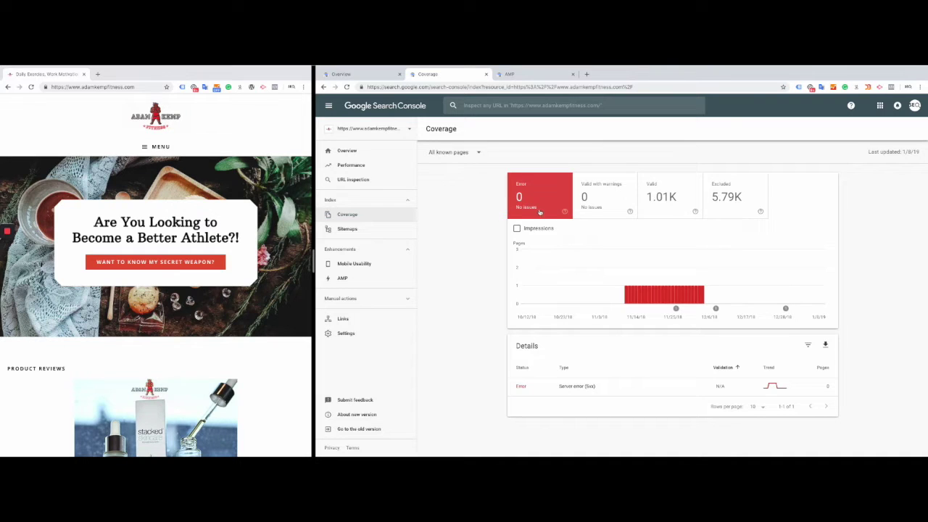
left_click(590, 215)
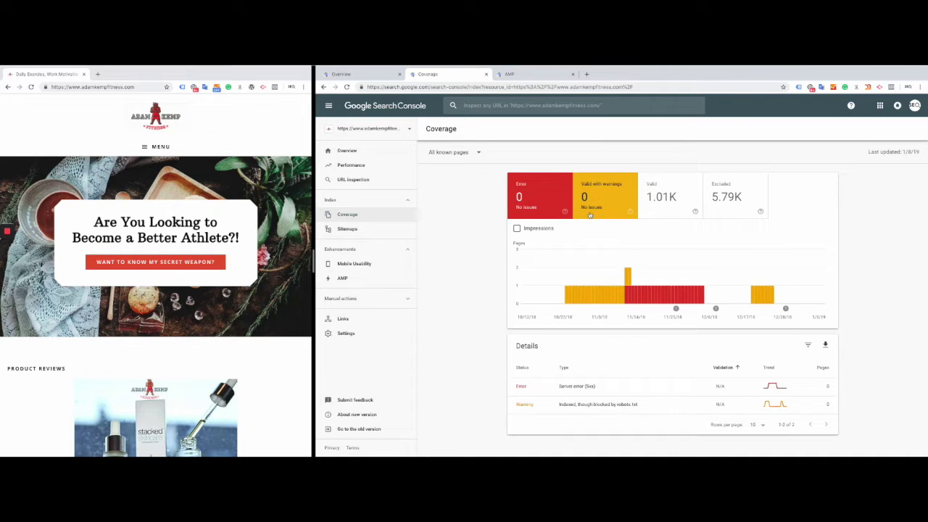
left_click(647, 210)
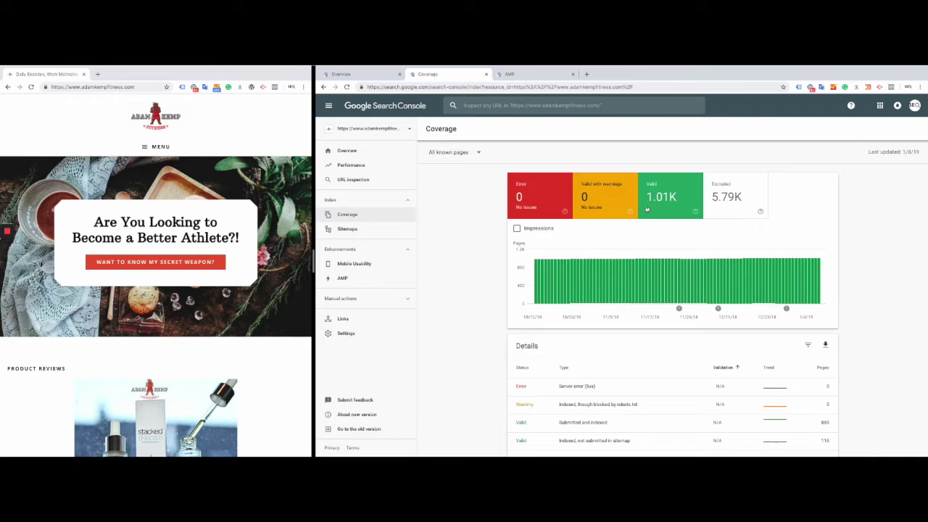
left_click(729, 209)
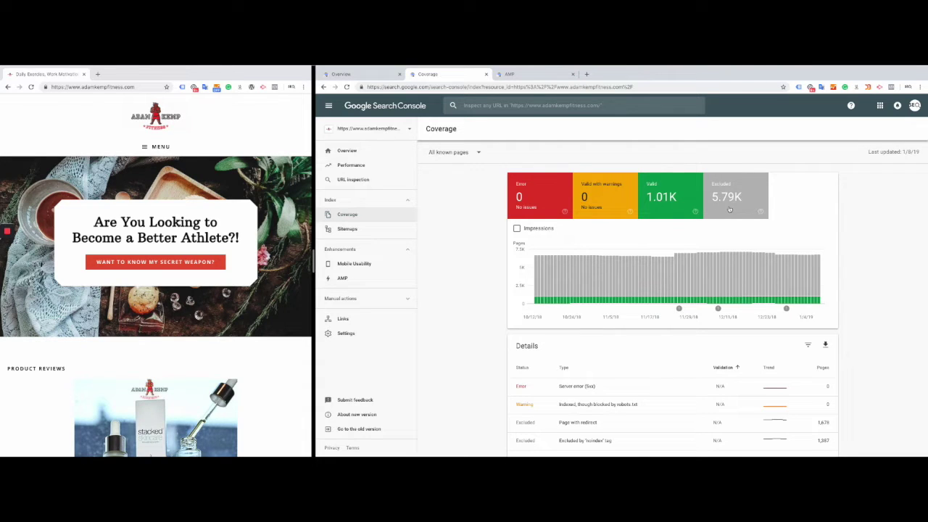
Step: Remove the Excluded, Error and Valid with warnings statuses so the Coverage report covers only Valid pages
left_click(730, 210)
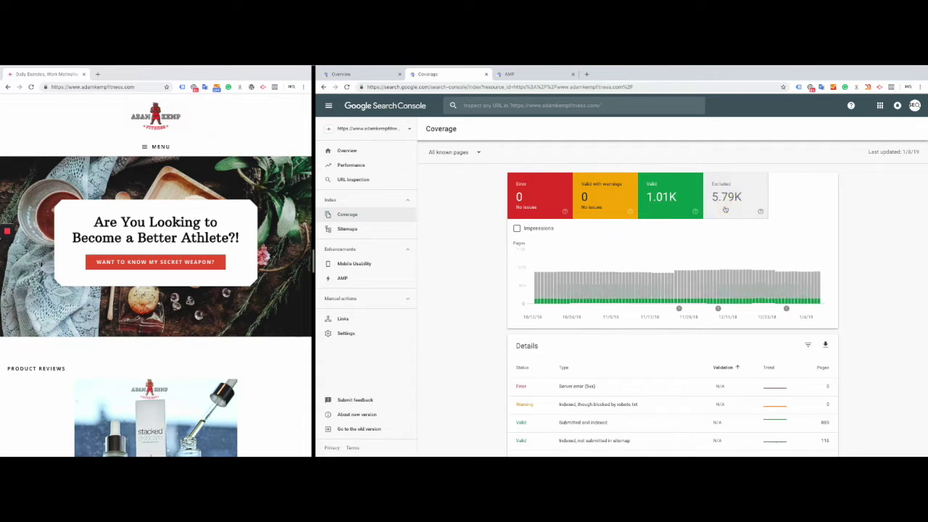
left_click(539, 209)
left_click(594, 207)
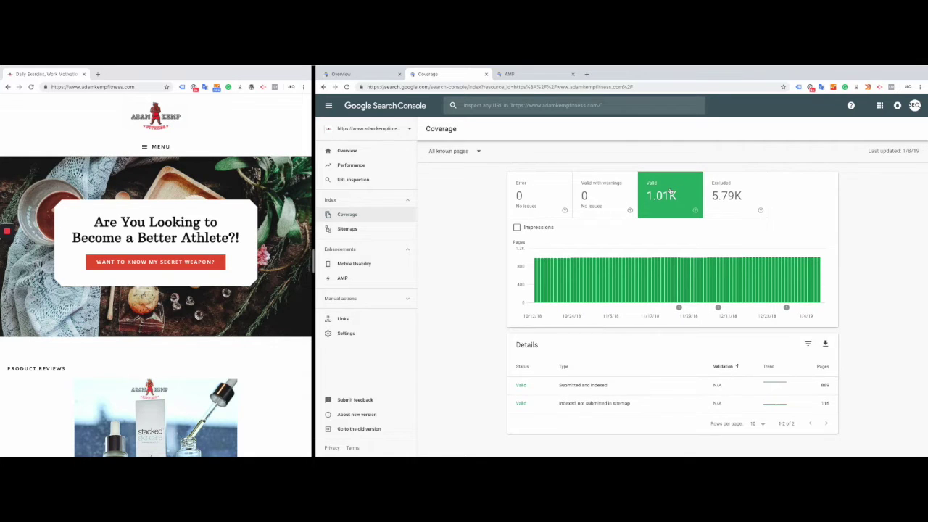
Step: Open the "Submitted and indexed" coverage details and look through the example URLs
left_click(589, 397)
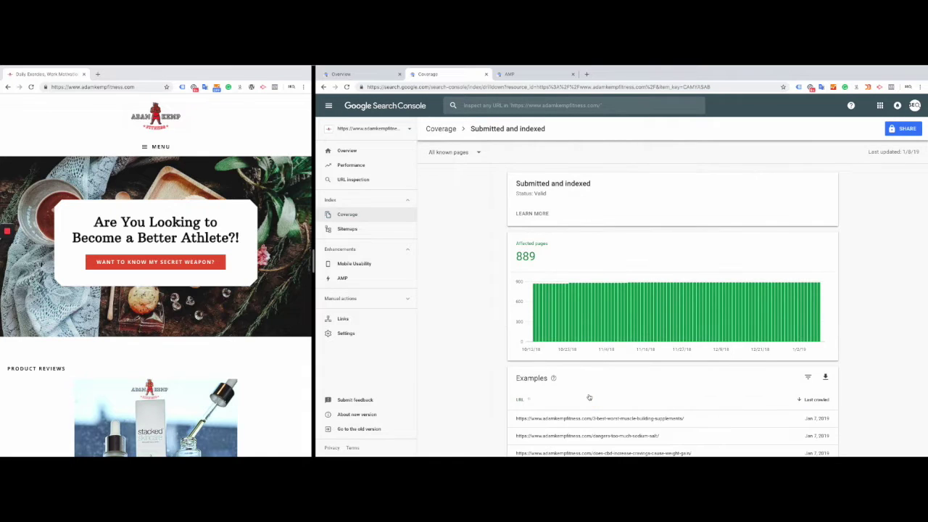
scroll(589, 396, "down", 2)
scroll(589, 397, "down", 2)
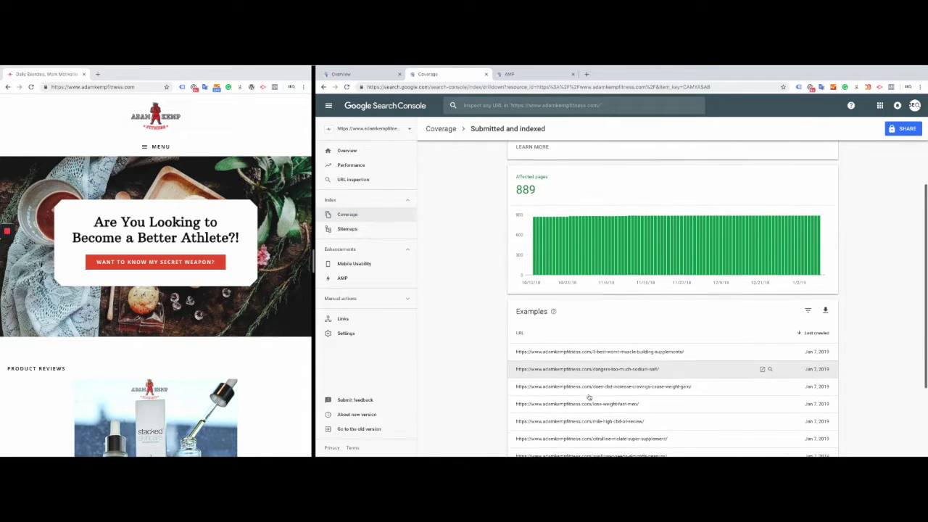
scroll(589, 397, "down", 2)
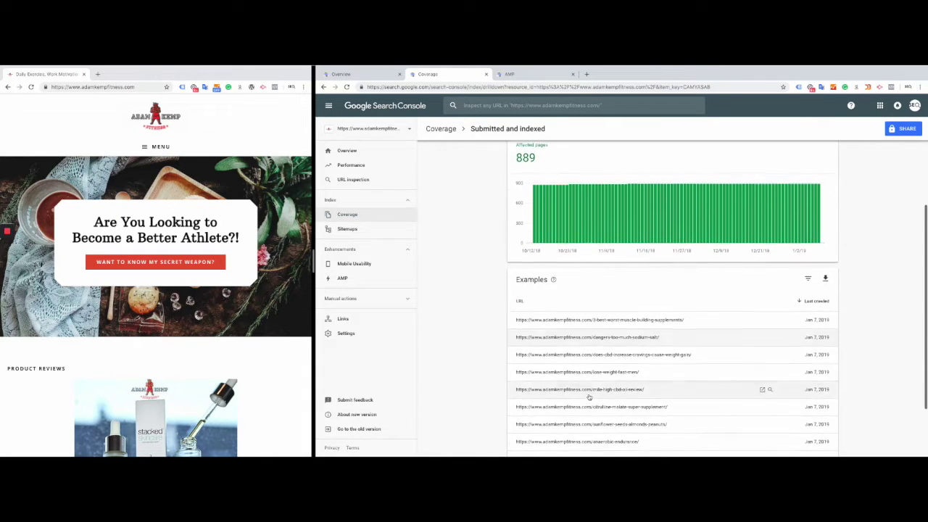
scroll(588, 396, "down", 2)
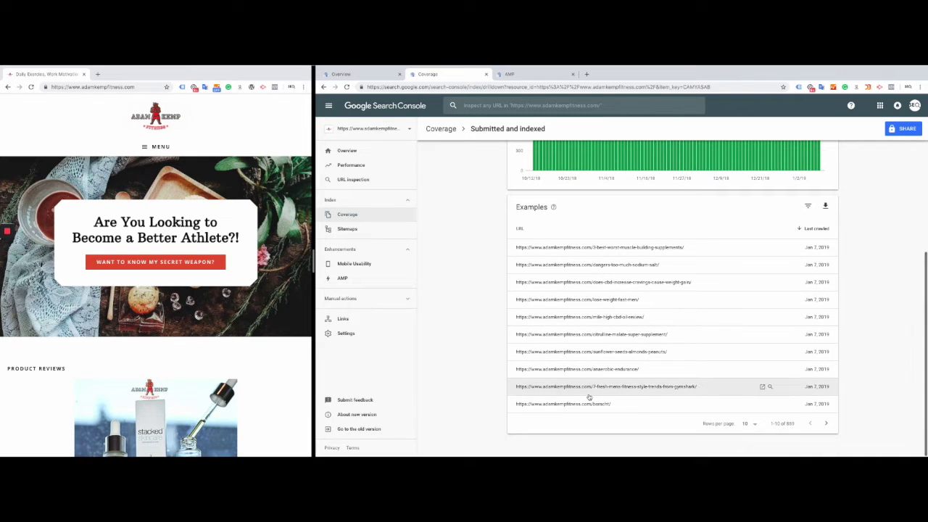
Step: Inspect the 3-best-worst-muscle-building-supplements URL and review its expanded Coverage details on discovery, crawl and indexing
left_click(643, 249)
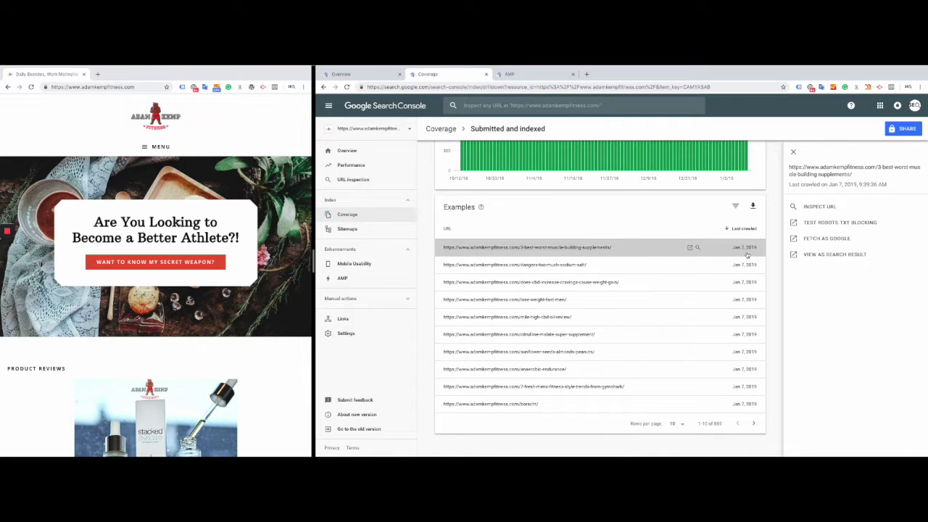
left_click(822, 207)
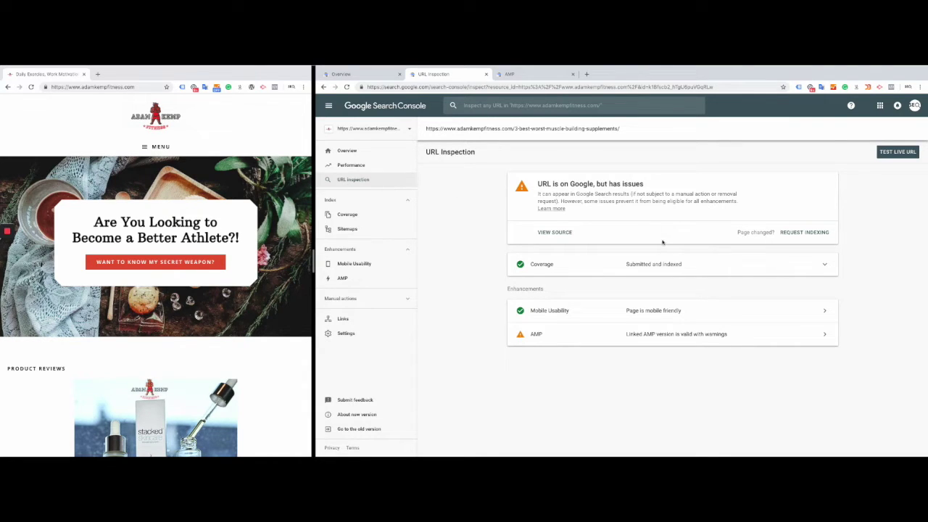
left_click(558, 271)
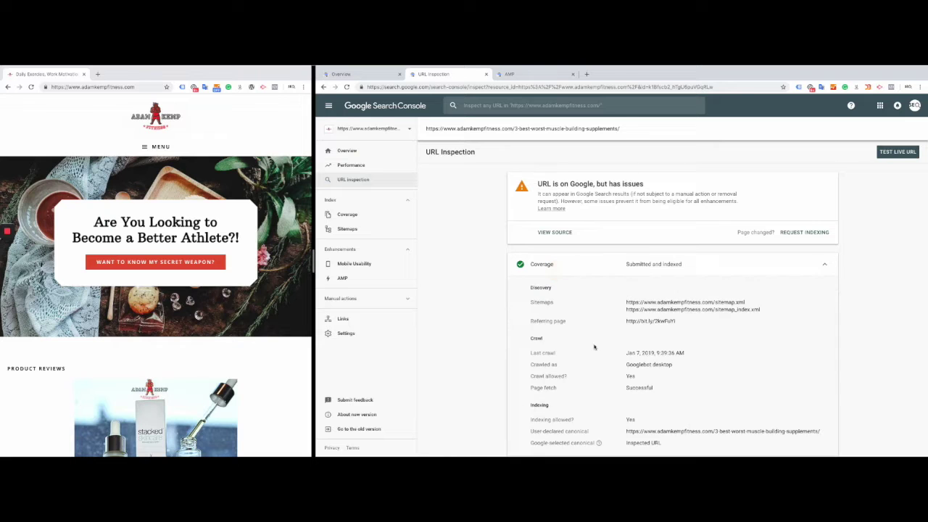
scroll(594, 348, "down", 2)
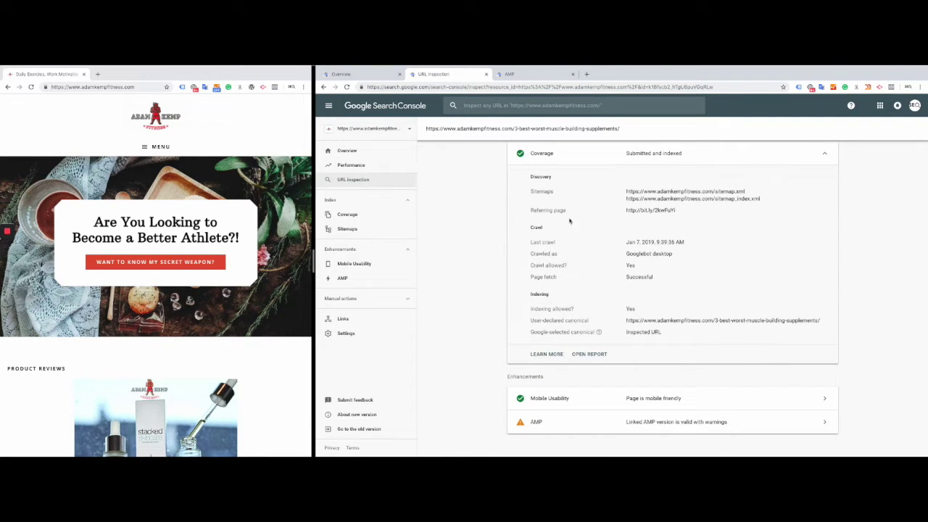
Step: Check the inspected page's Mobile Usability details, return to the inspection results and open its AMP details
left_click(593, 403)
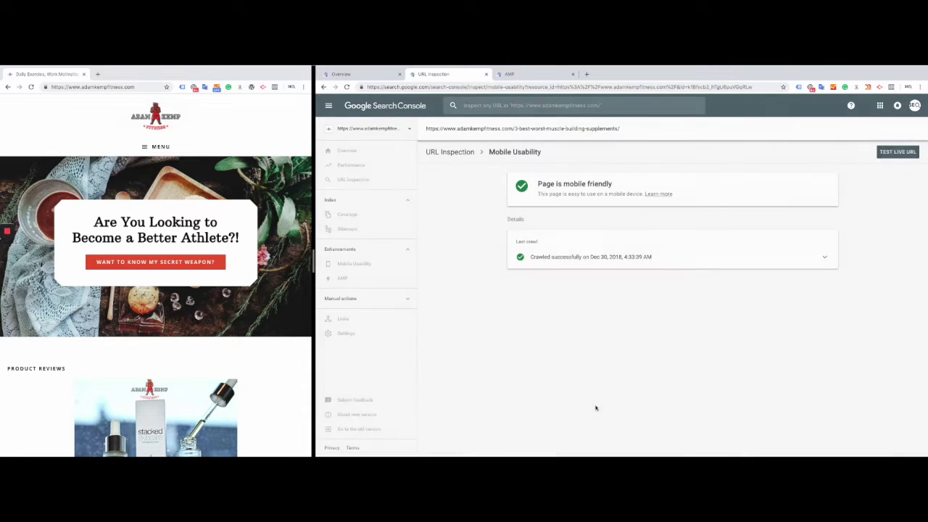
key("alt+Left")
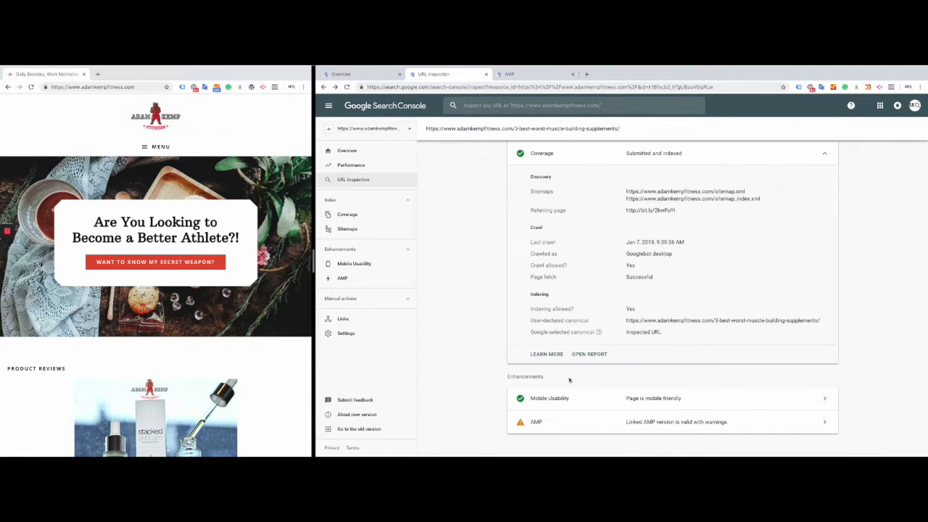
left_click(581, 424)
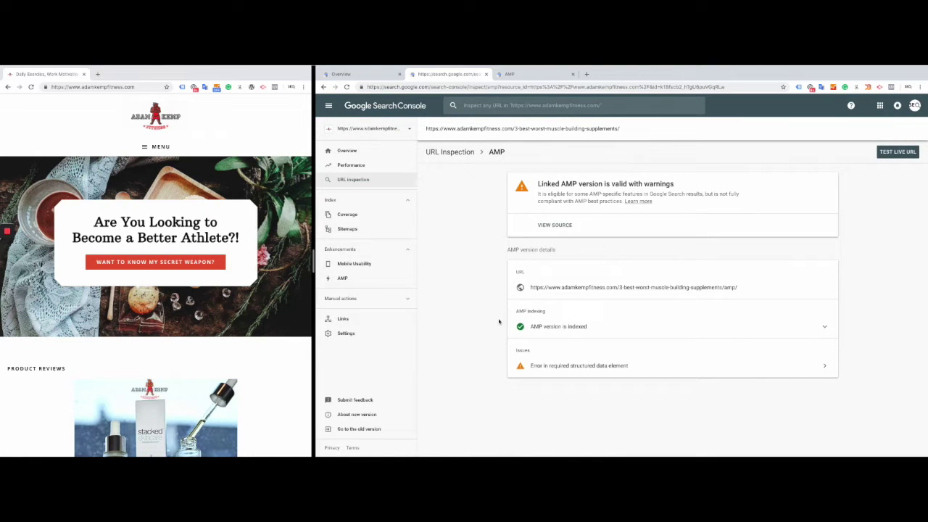
Step: Switch to the AMP report, include errors and warnings alongside valid pages, and review the list of issues
left_click(532, 76)
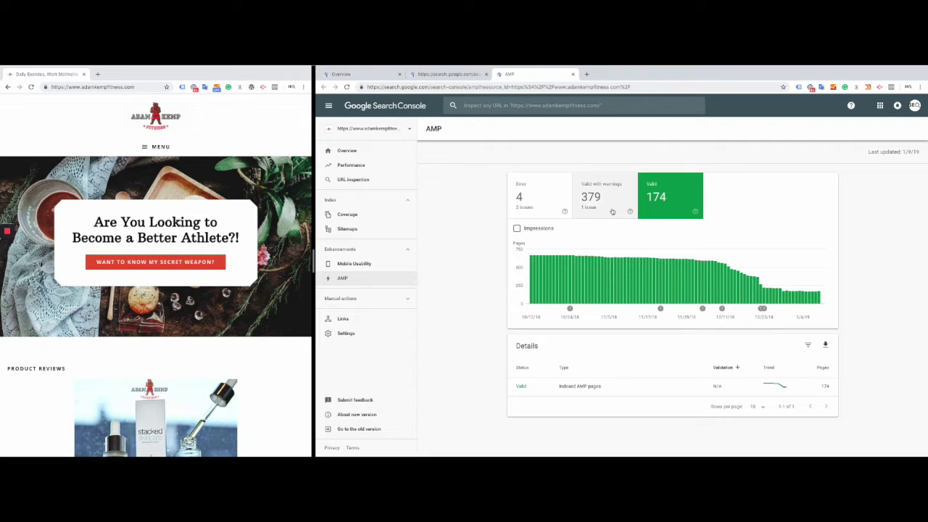
left_click(547, 211)
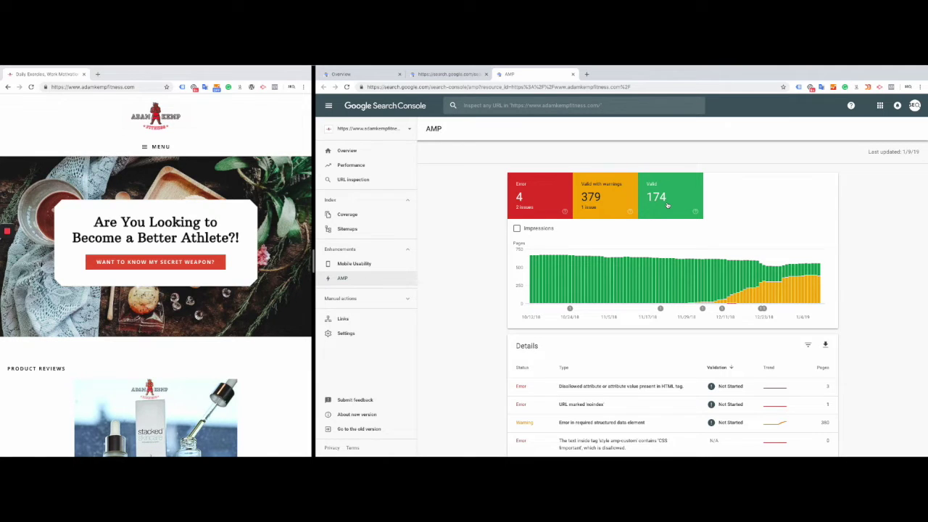
scroll(652, 205, "down", 1)
scroll(638, 204, "up", 1)
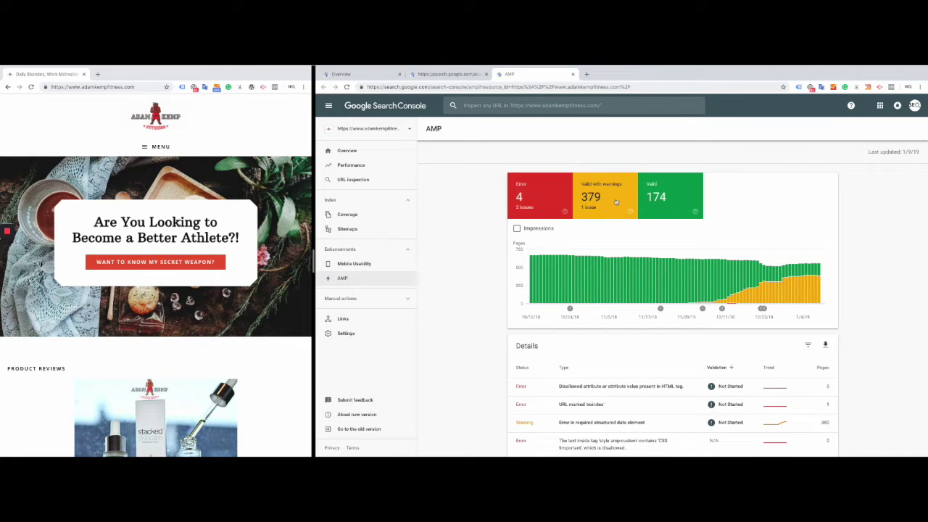
scroll(490, 284, "down", 3)
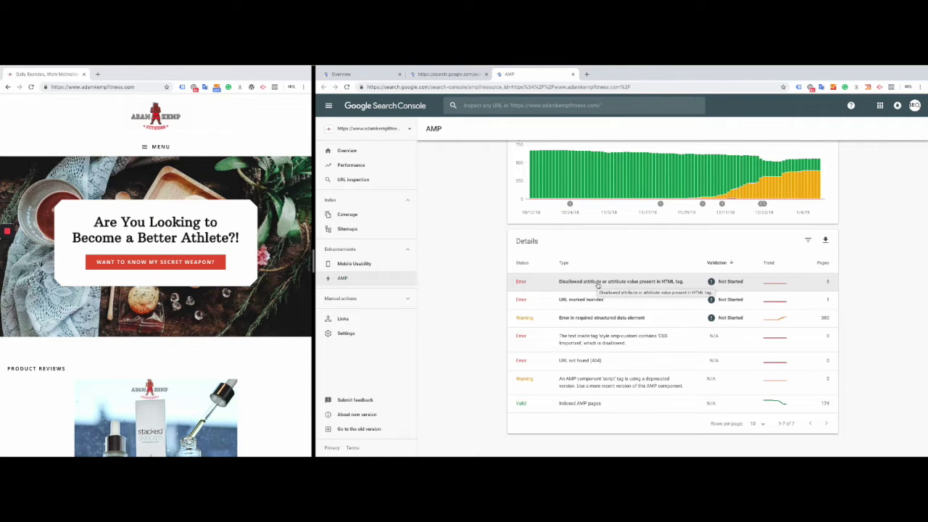
Step: Open the "Disallowed attribute or attribute value present in HTML tag" error and examine the flagged code of the neon-beige-future-athleisure-clothing-women AMP page
left_click(597, 283)
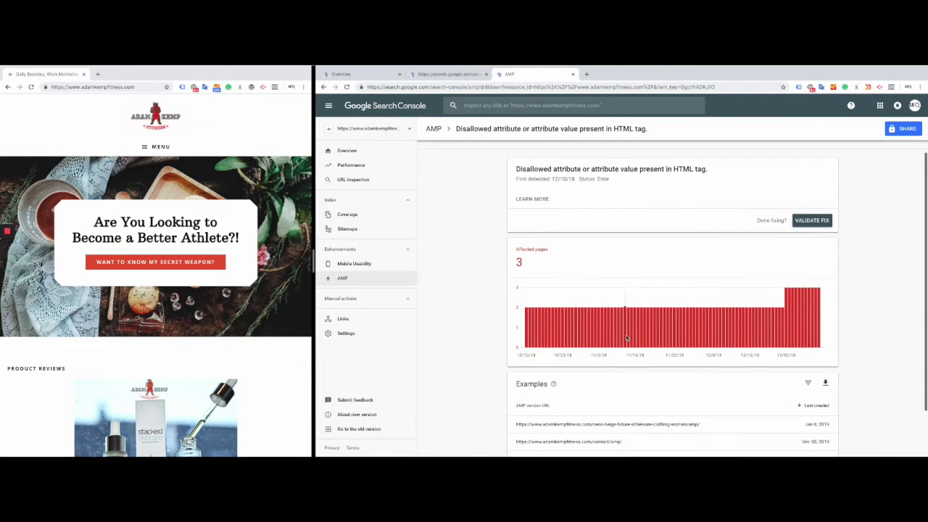
scroll(627, 338, "down", 2)
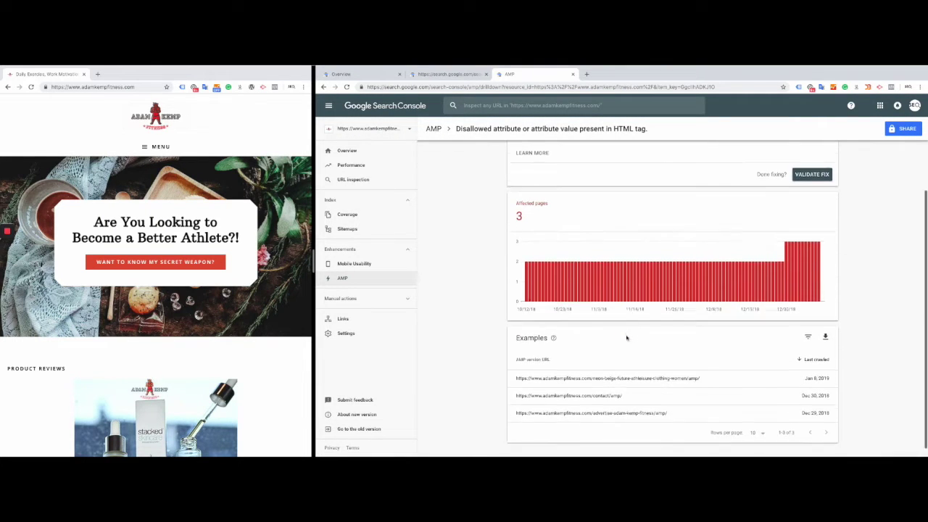
left_click(610, 376)
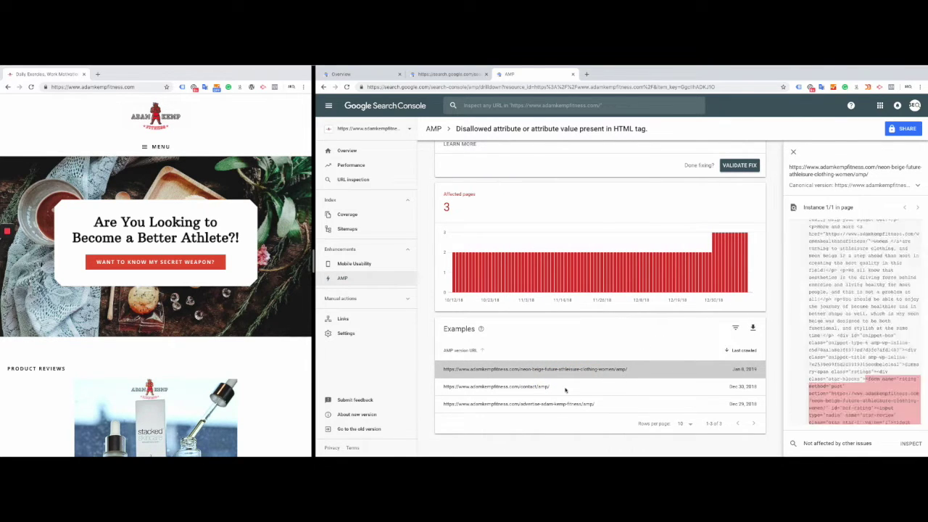
scroll(830, 380, "down", 10)
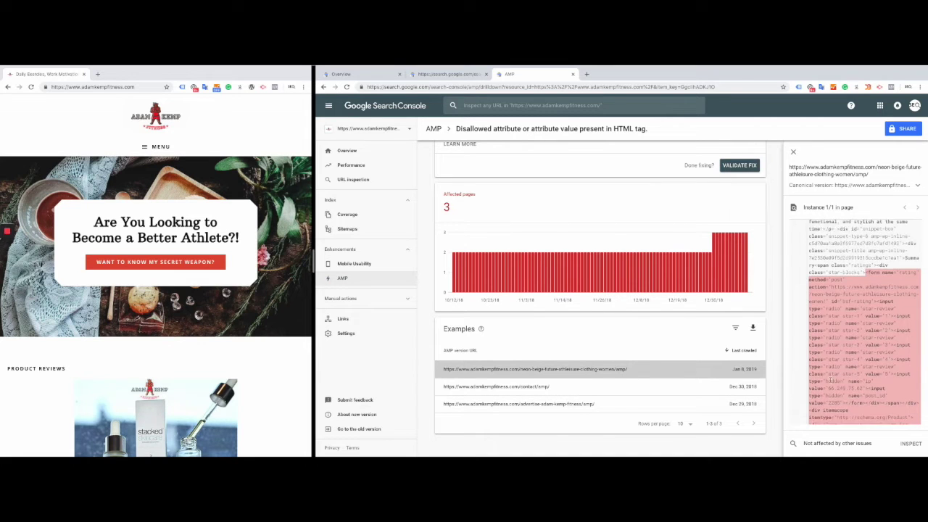
Step: Finish reviewing the flagged code of the neon-beige-future-athleisure-clothing-women AMP page, close it and return to the main AMP report
scroll(830, 379, "down", 10)
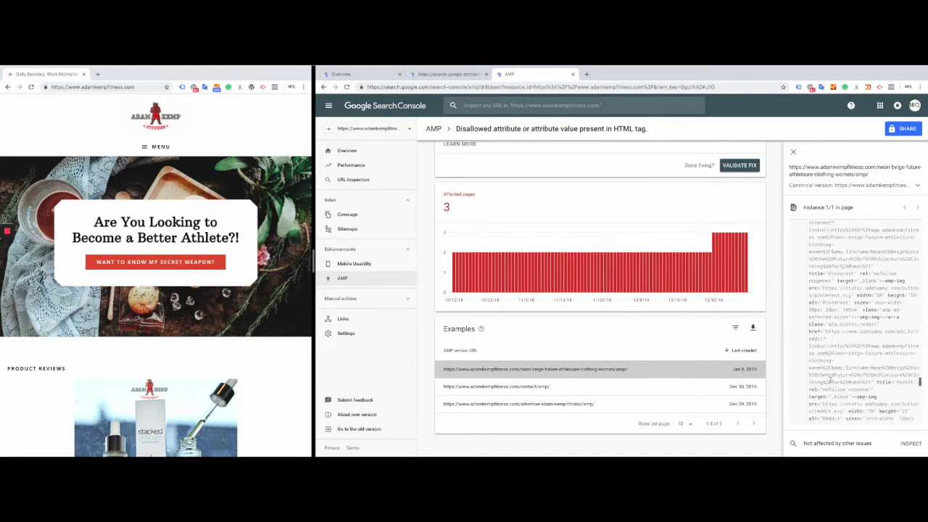
scroll(830, 379, "down", 3)
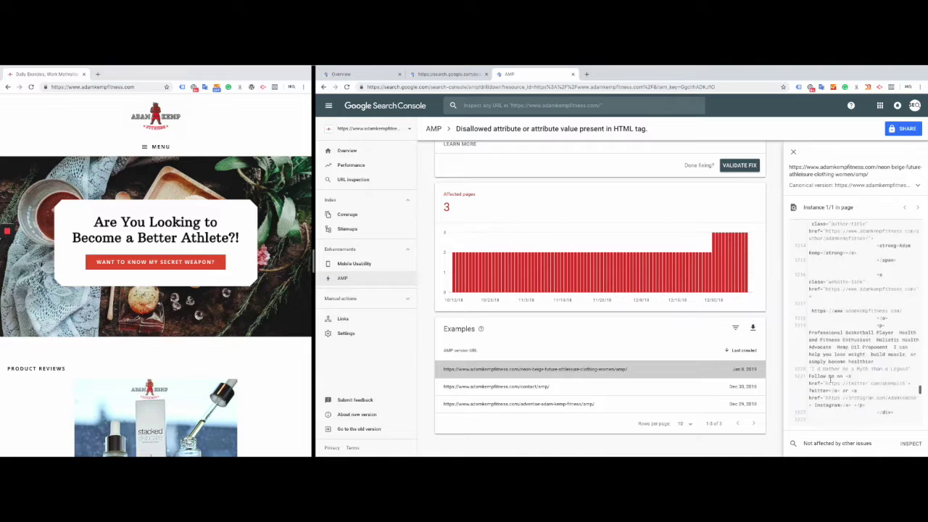
left_click(793, 151)
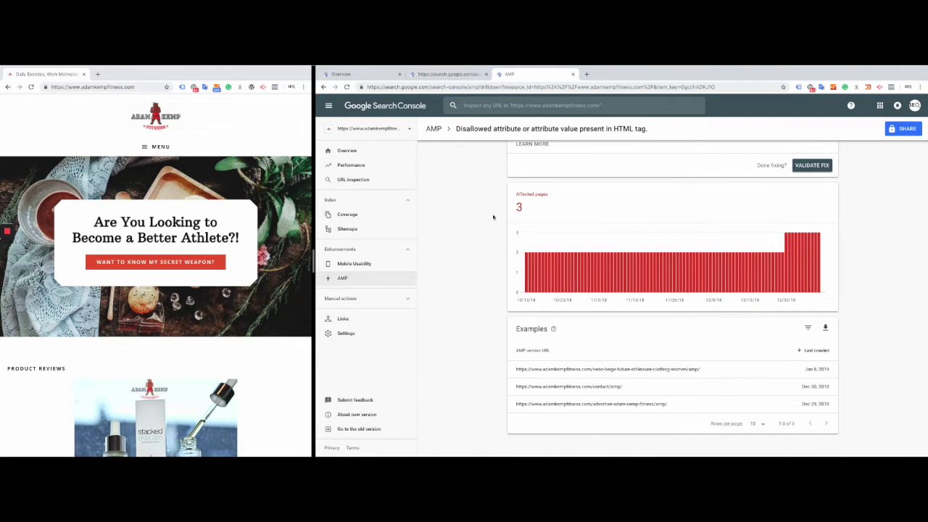
scroll(492, 222, "up", 2)
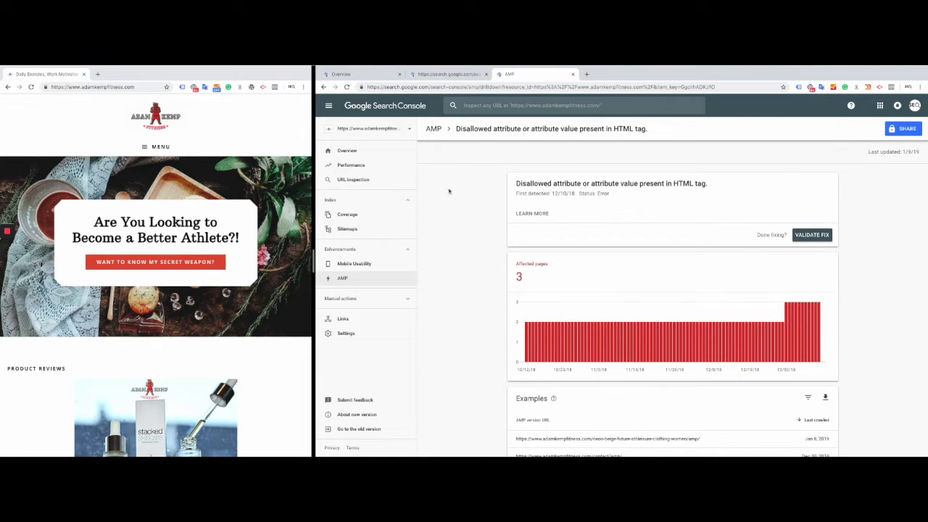
left_click(434, 128)
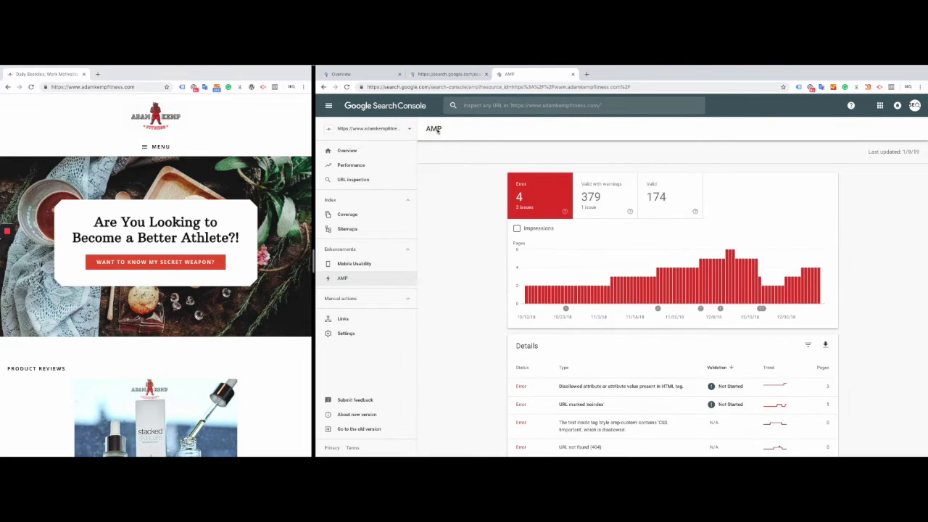
Step: Include valid pages with warnings in the AMP report and open the "Error in required structured data element" warning to review its affected pages
scroll(470, 264, "down", 1)
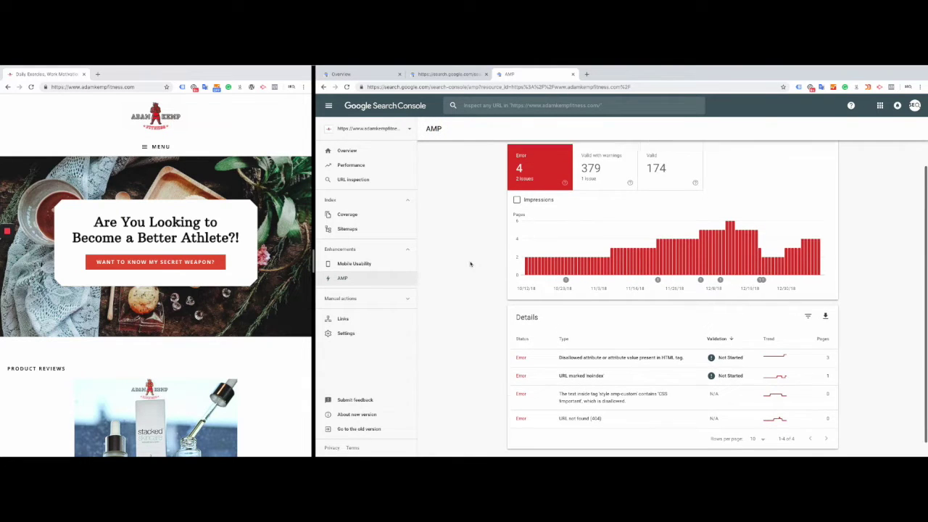
left_click(613, 168)
scroll(597, 321, "down", 1)
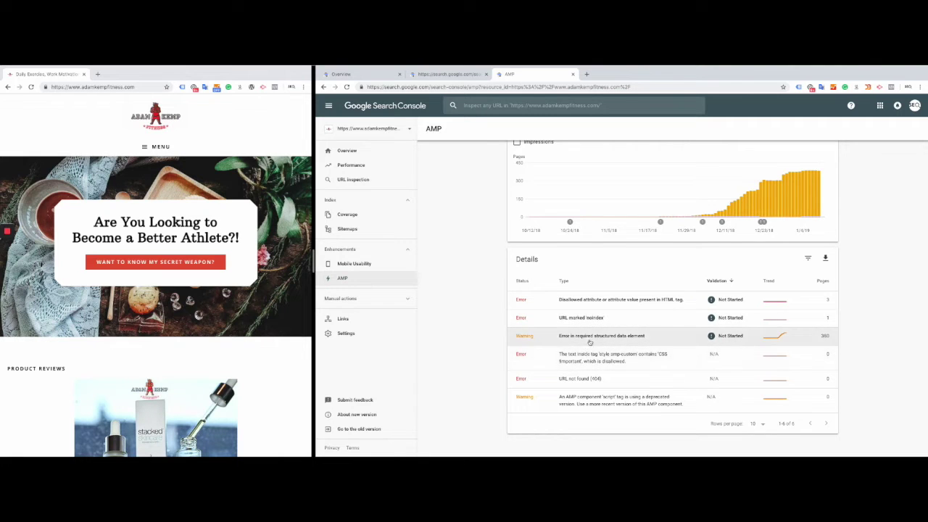
left_click(591, 338)
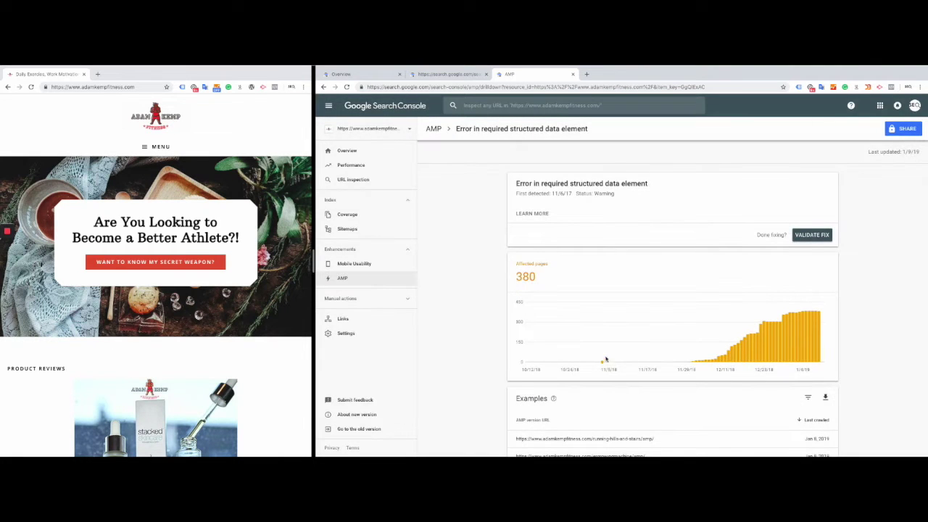
scroll(605, 360, "down", 1)
scroll(607, 365, "up", 1)
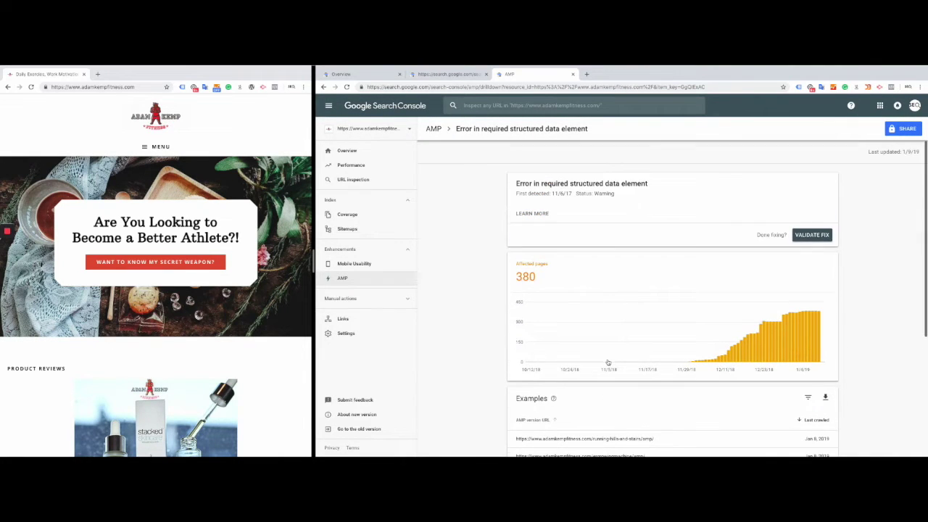
Step: Open the Performance report and check which filter types can be added, without choosing one
left_click(377, 165)
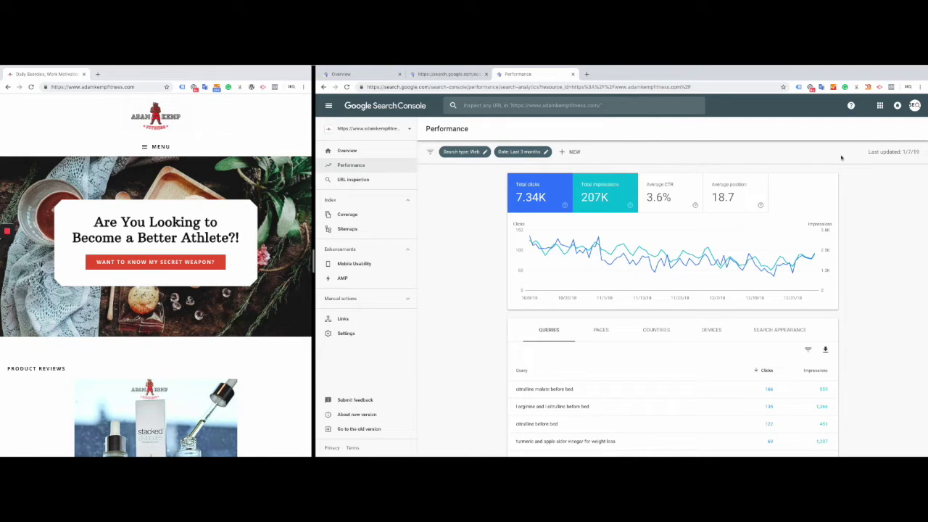
left_click(573, 151)
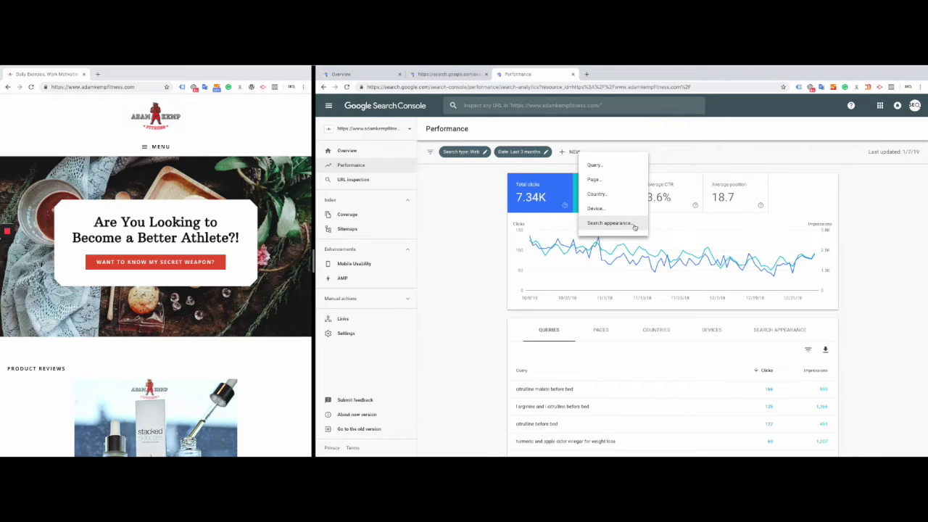
left_click(486, 319)
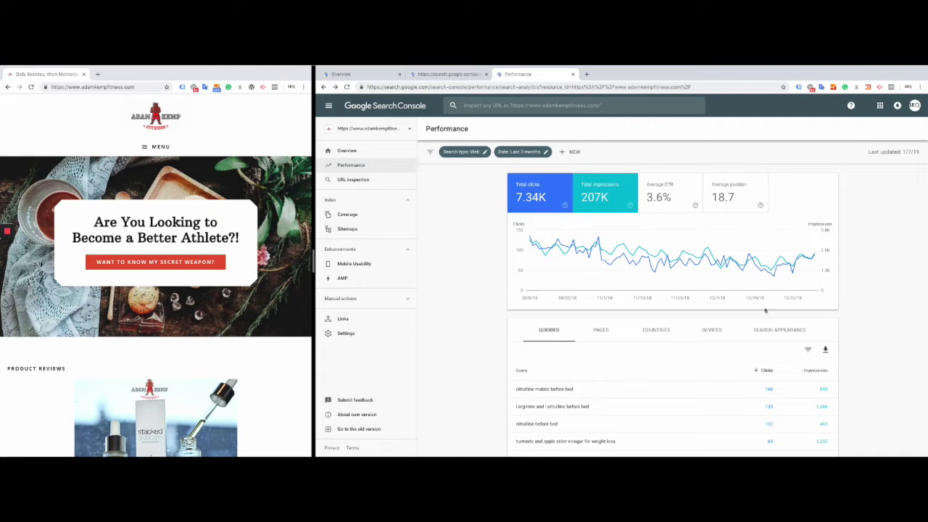
Step: Add average CTR and average position to the performance chart and remove both metrics again
left_click(666, 197)
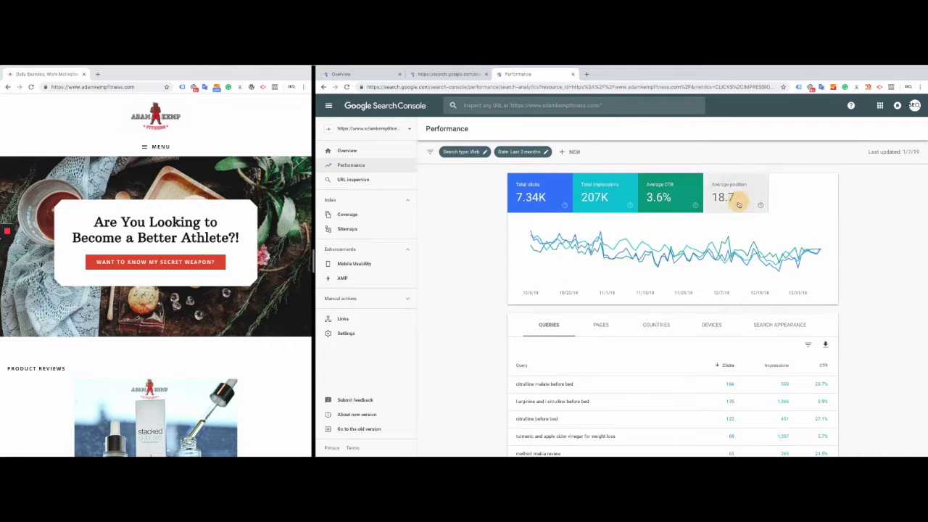
left_click(729, 196)
left_click(649, 197)
left_click(729, 195)
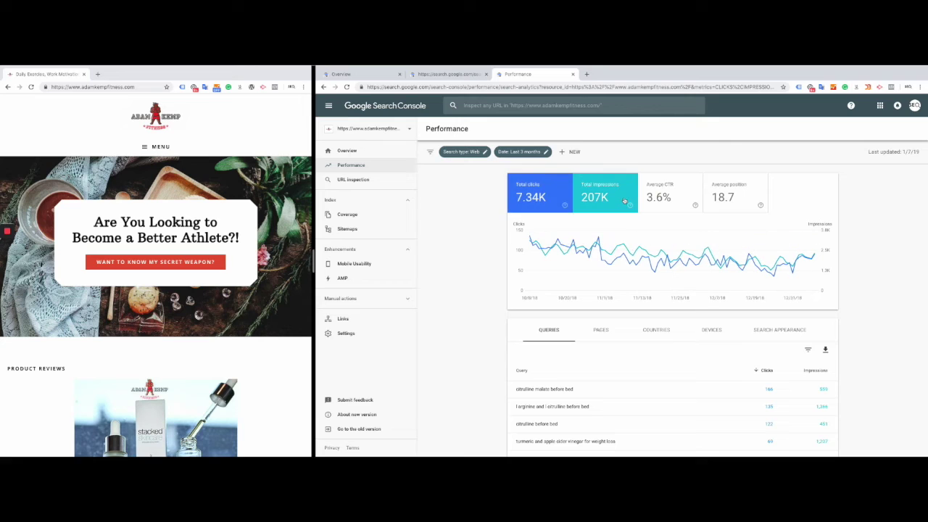
Step: Check the date range comparison options, return to the plain filter and set the Performance report to the last 12 months
left_click(519, 153)
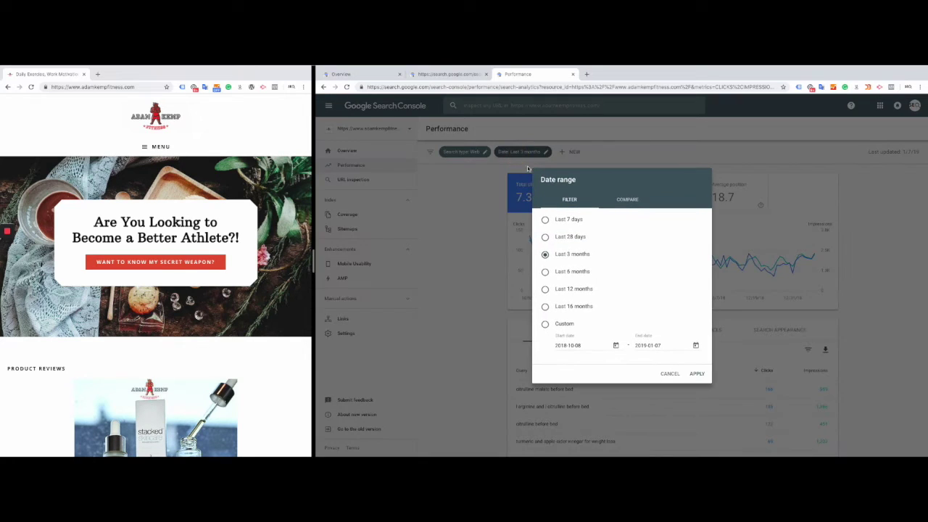
left_click(625, 203)
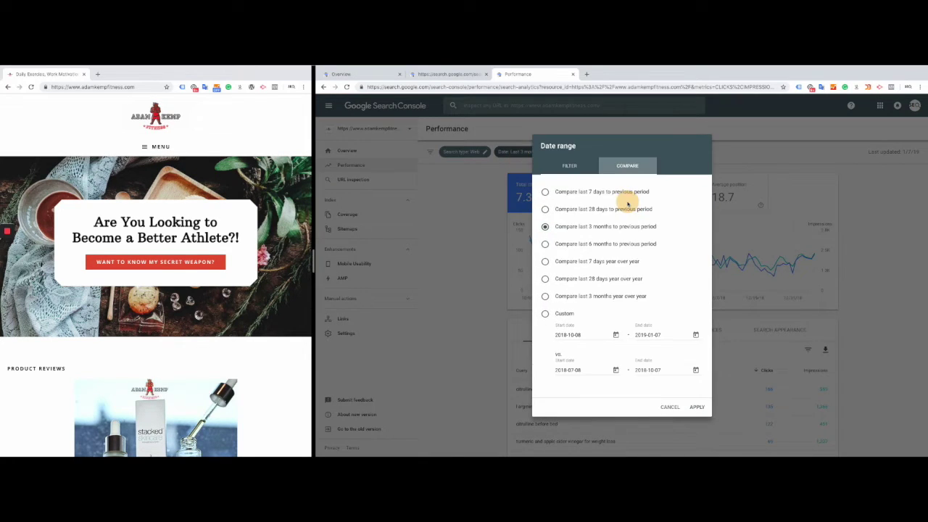
left_click(573, 170)
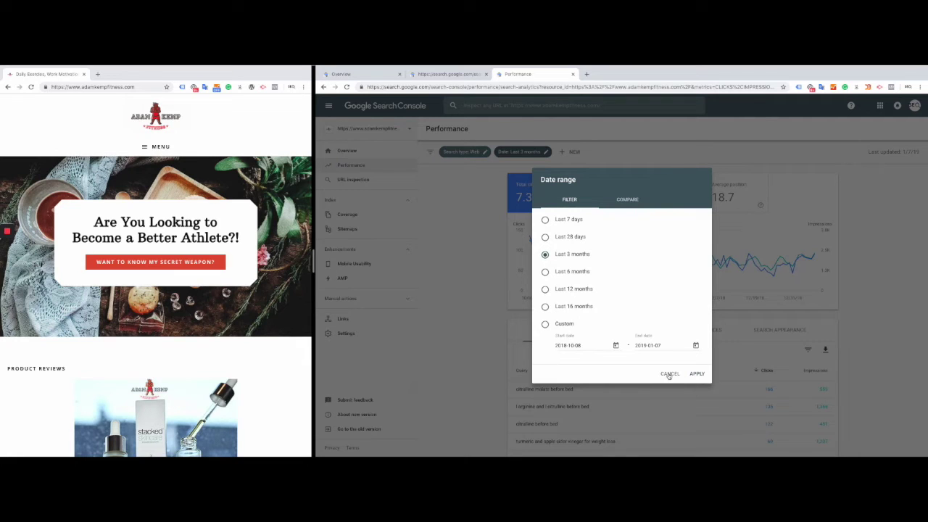
left_click(574, 290)
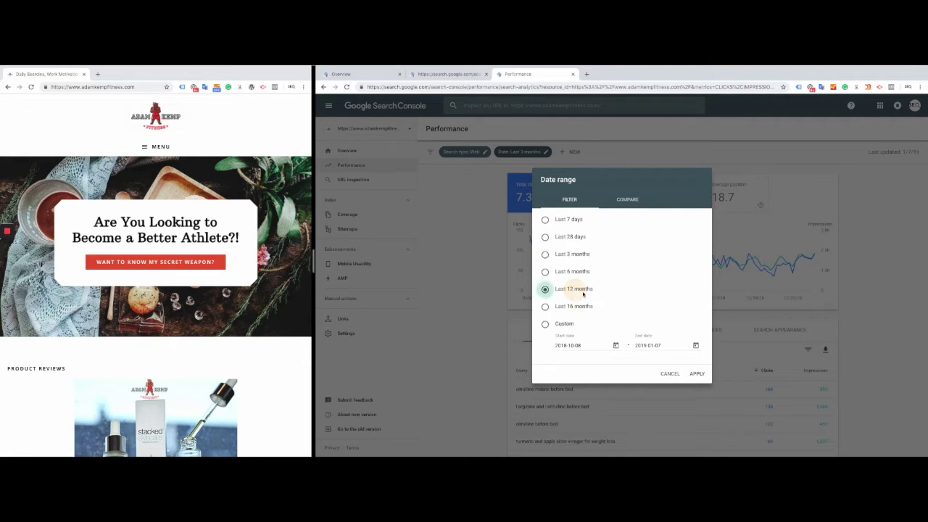
left_click(697, 373)
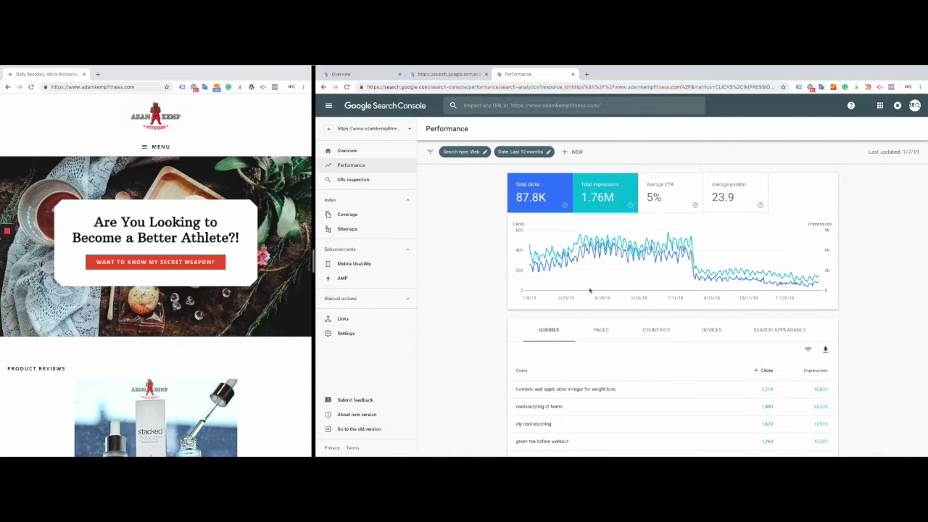
Step: Set the Performance report's date range to the last 28 days and review the search queries with their clicks and impressions
left_click(522, 151)
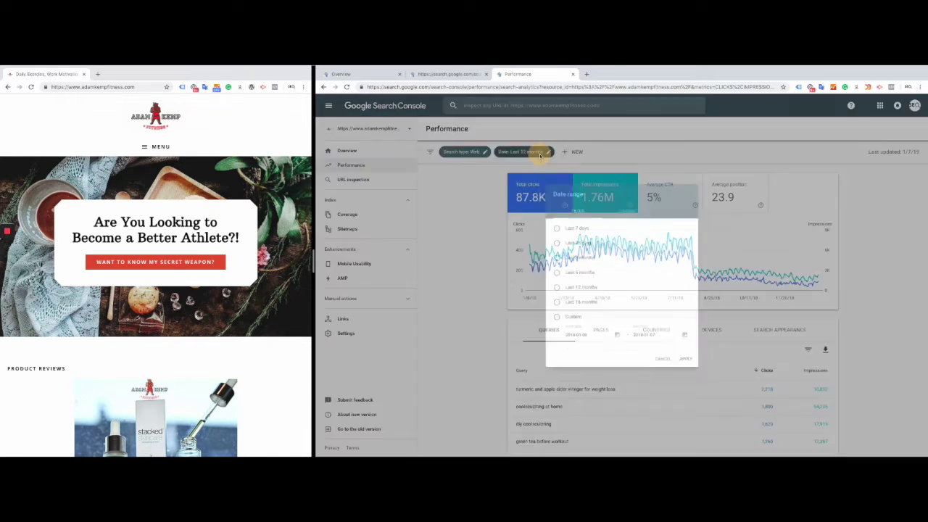
left_click(545, 237)
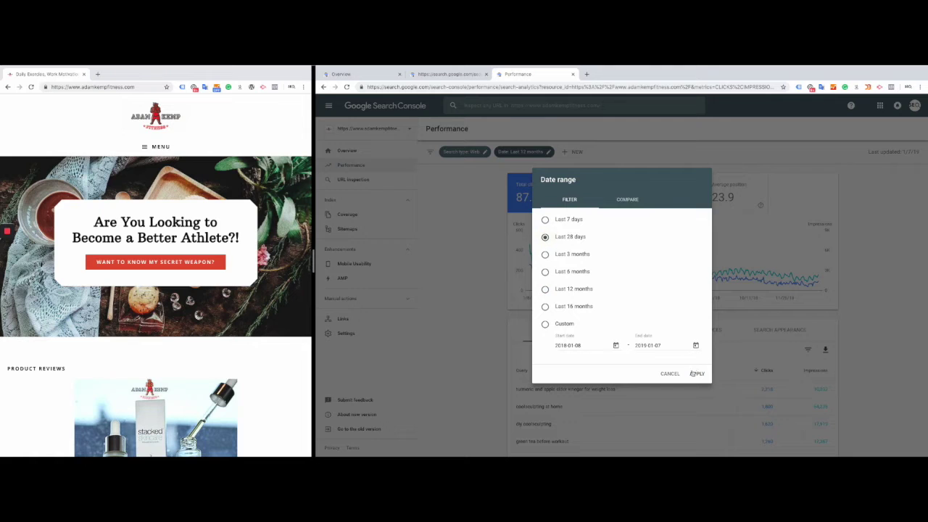
left_click(692, 373)
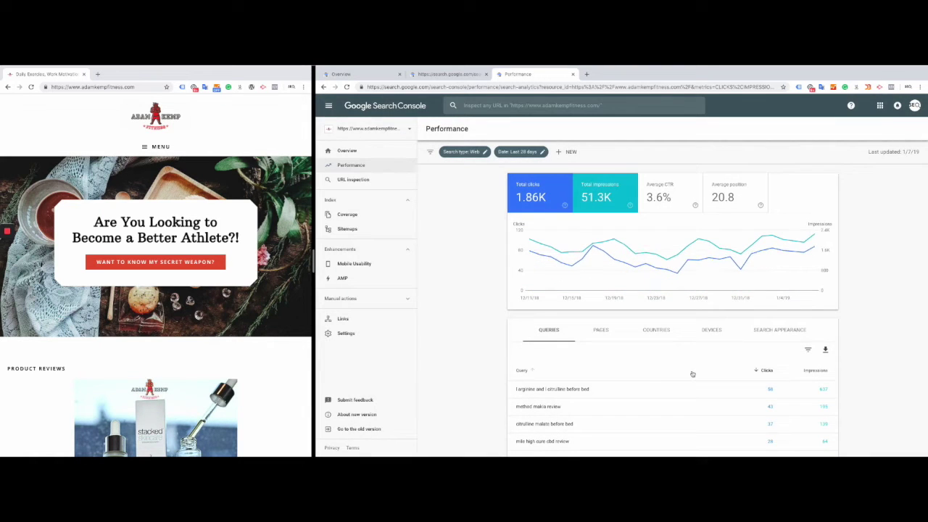
scroll(460, 286, "down", 3)
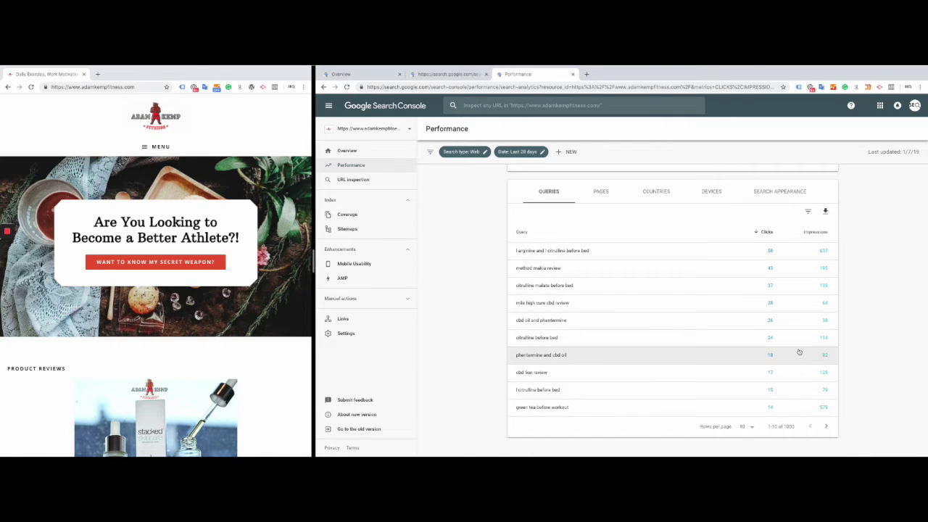
scroll(806, 261, "up", 2)
scroll(806, 261, "up", 2)
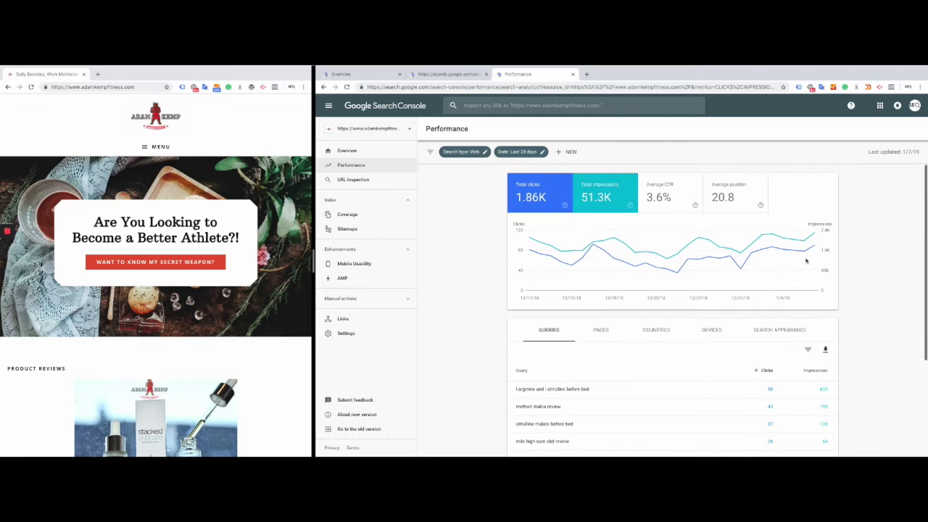
Step: Add a country filter for United States to the Performance report
left_click(572, 152)
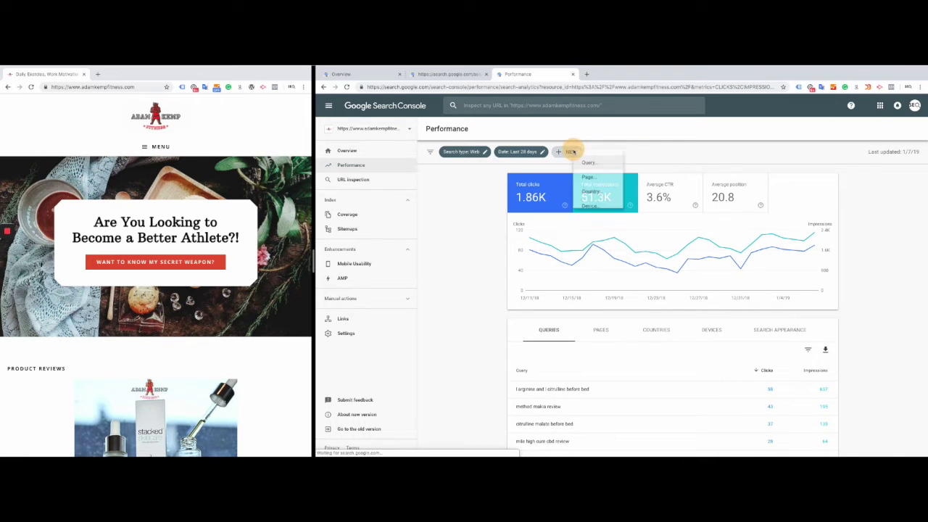
left_click(606, 192)
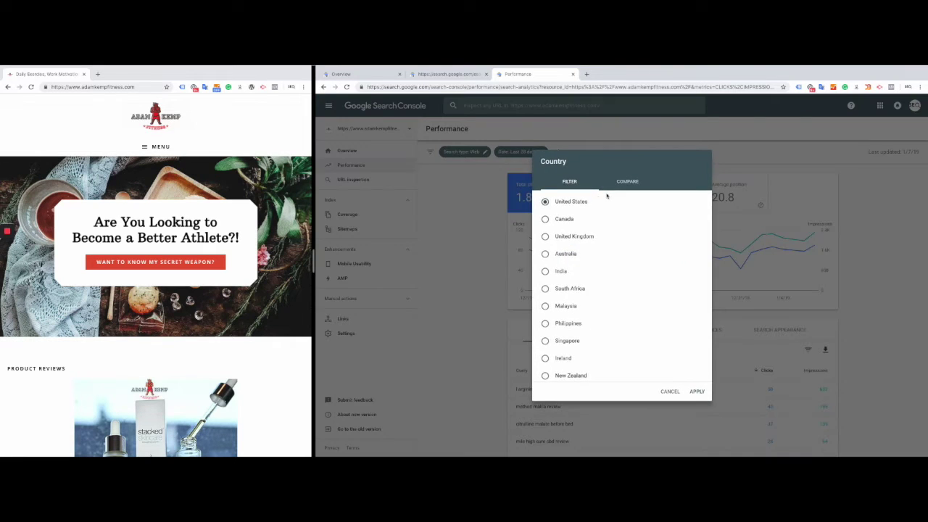
left_click(697, 392)
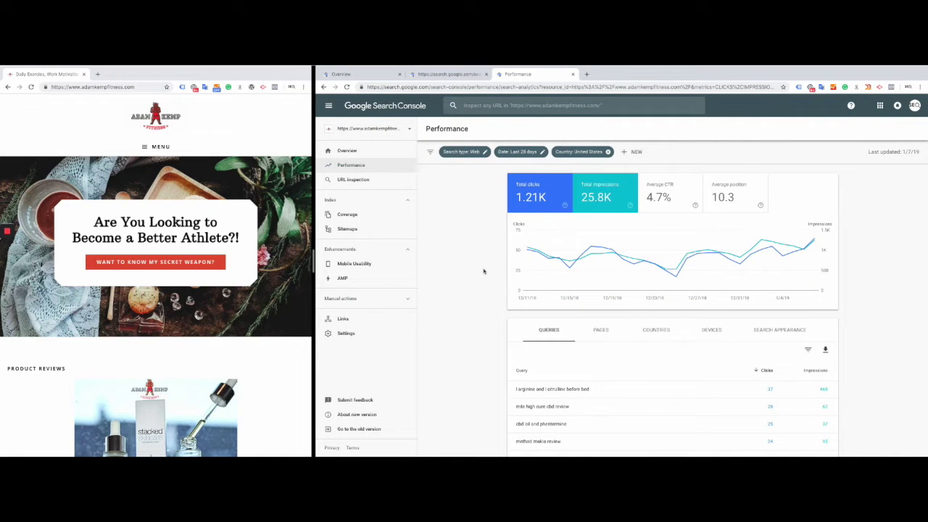
Step: Break the performance data down by page, review the listed URLs and sort them by impressions in descending order
scroll(484, 271, "down", 2)
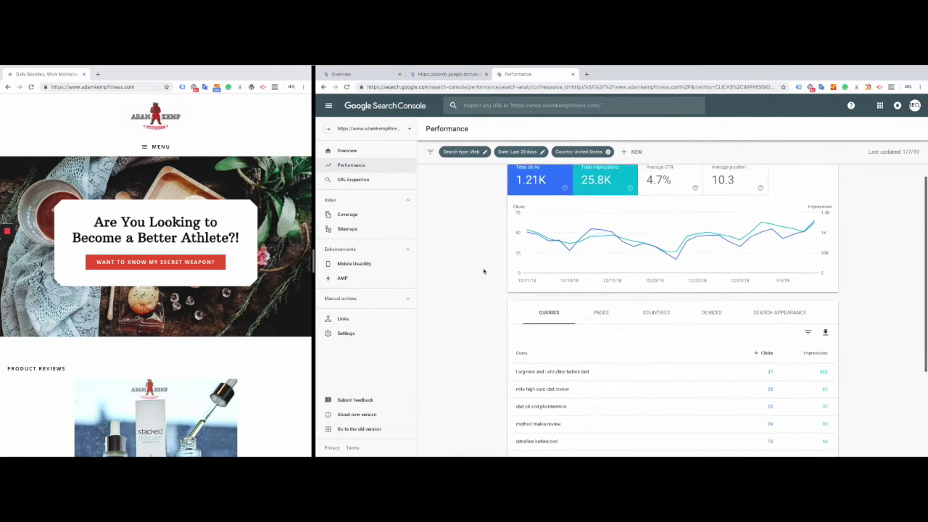
left_click(602, 243)
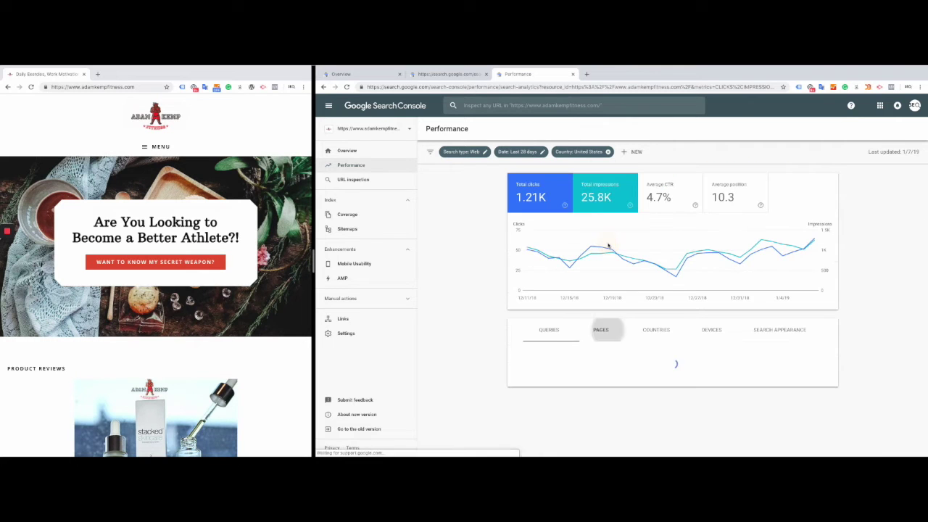
scroll(465, 335, "down", 3)
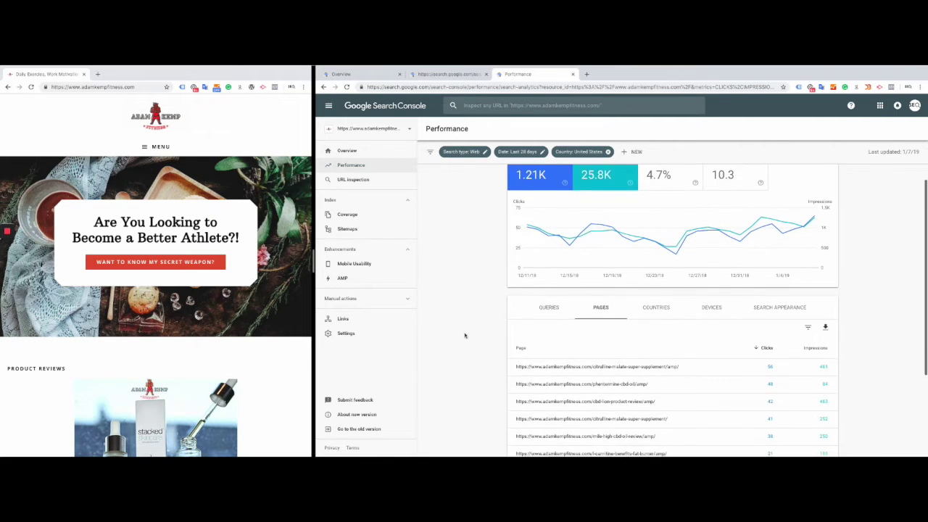
scroll(465, 335, "up", 1)
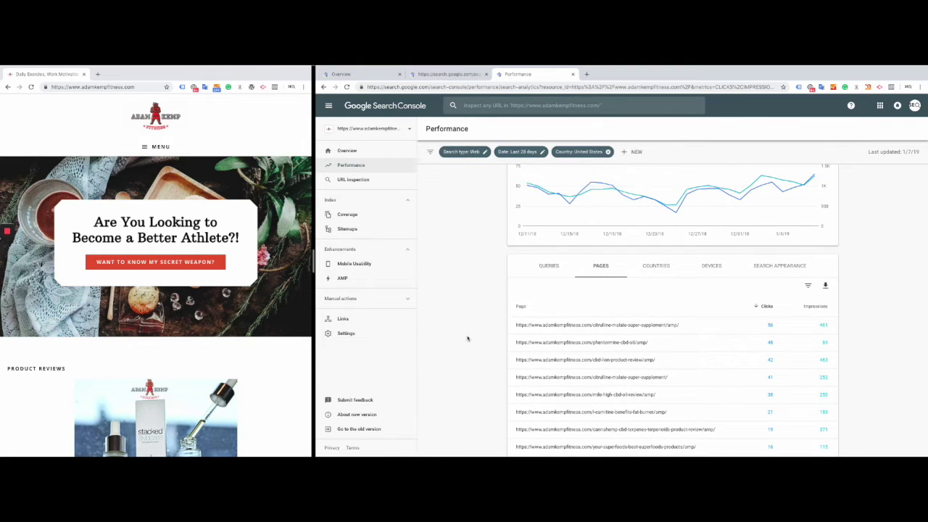
scroll(468, 339, "down", 2)
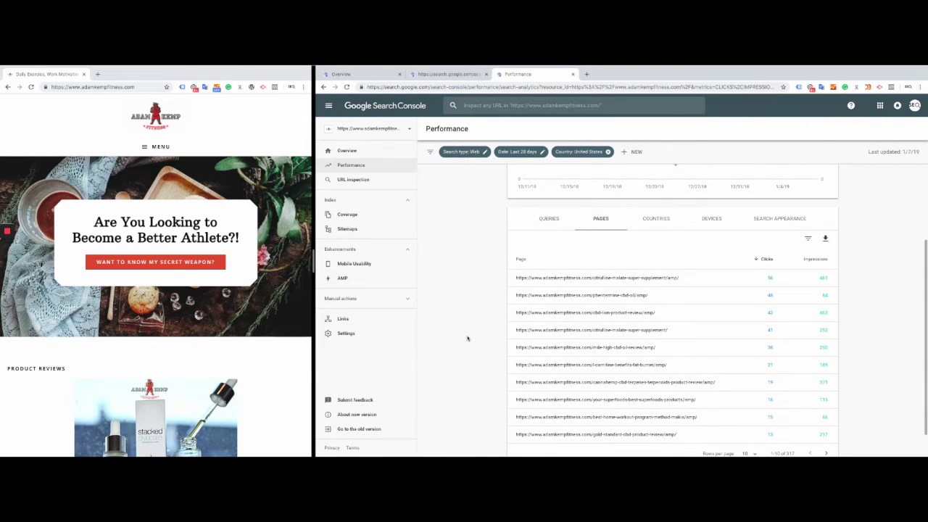
scroll(468, 339, "down", 1)
scroll(468, 339, "down", 1)
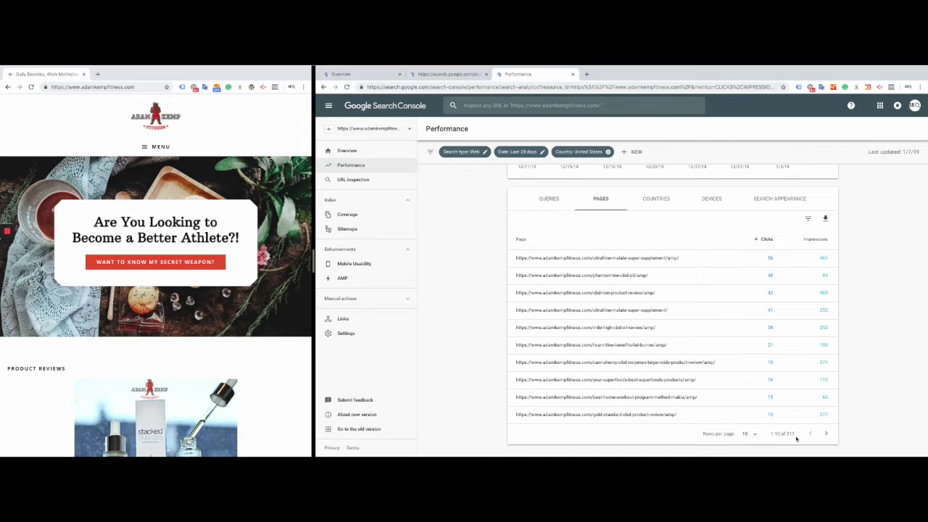
left_click(823, 242)
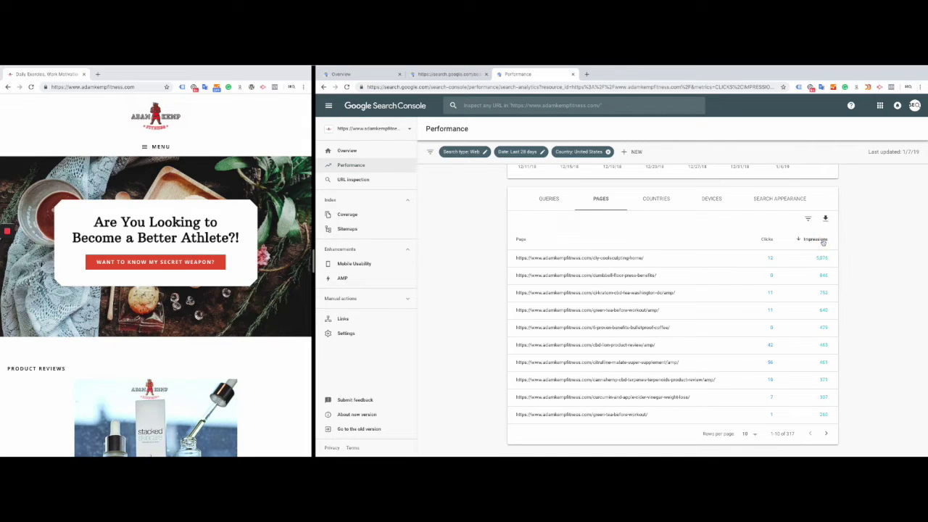
scroll(826, 245, "up", 2)
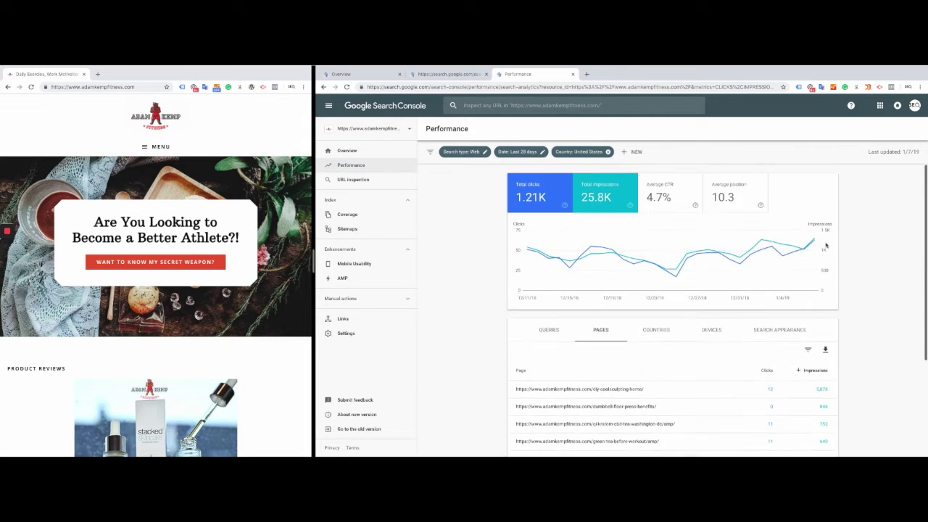
Step: Add the average position and average CTR metrics to the Performance chart and the pages table
left_click(733, 193)
left_click(678, 194)
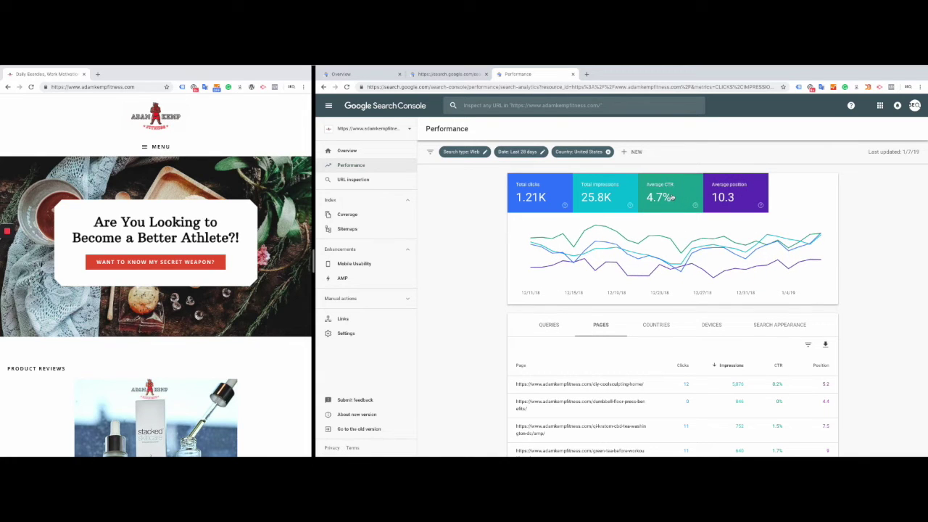
Step: Sort the pages by position in ascending and descending order, and return to sorting by impressions in descending order
scroll(828, 219, "down", 2)
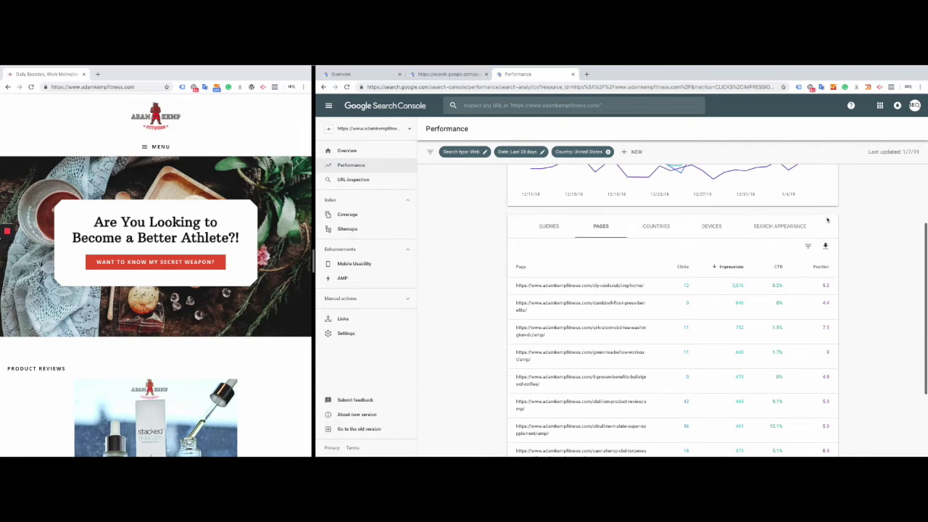
left_click(822, 267)
left_click(824, 268)
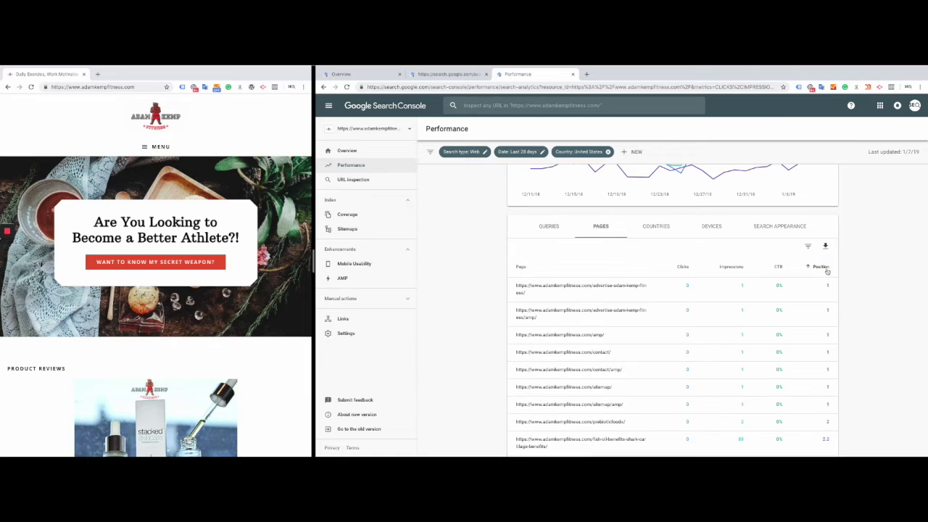
left_click(827, 270)
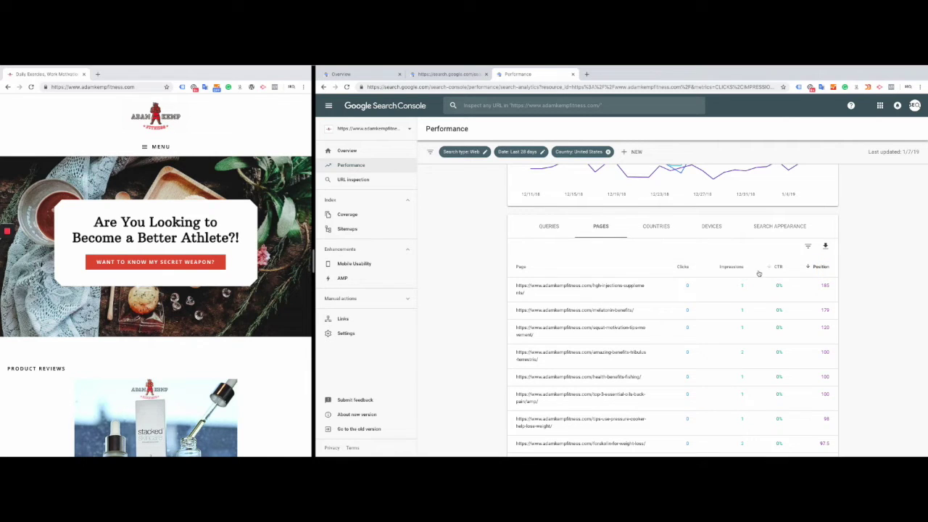
left_click(734, 267)
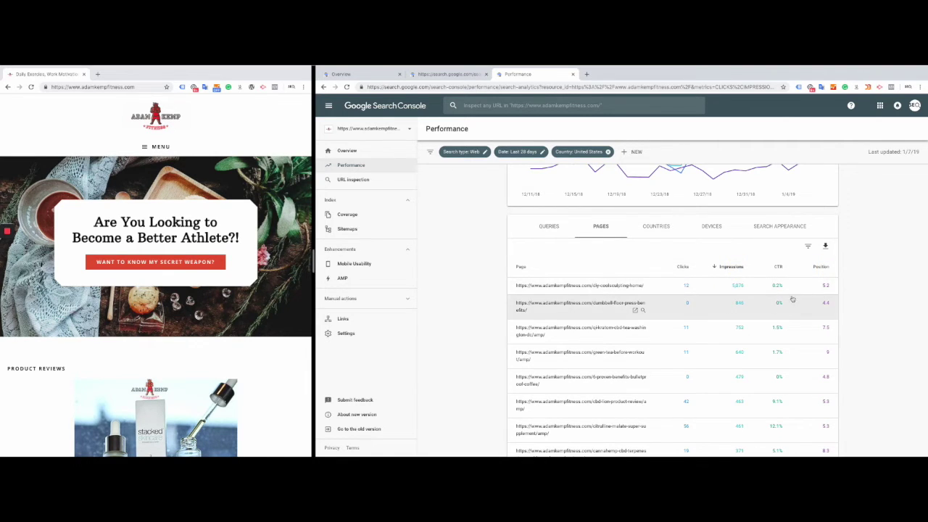
Step: Filter the pages table by impressions with the Greater than condition and look through the resulting page list
left_click(809, 249)
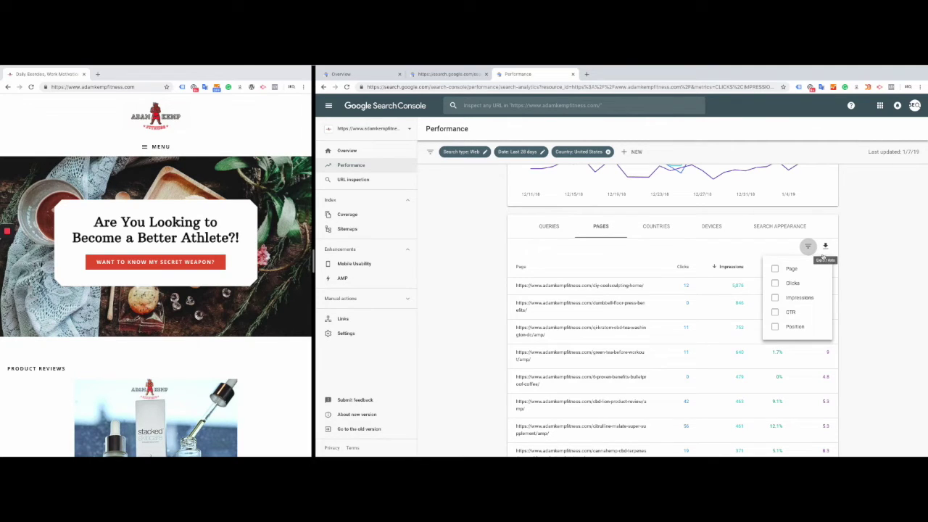
left_click(777, 299)
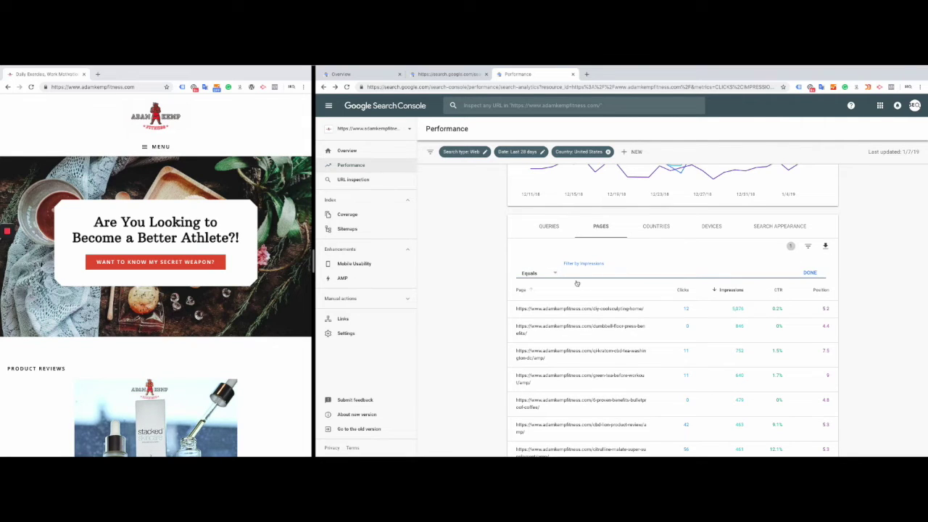
left_click(547, 274)
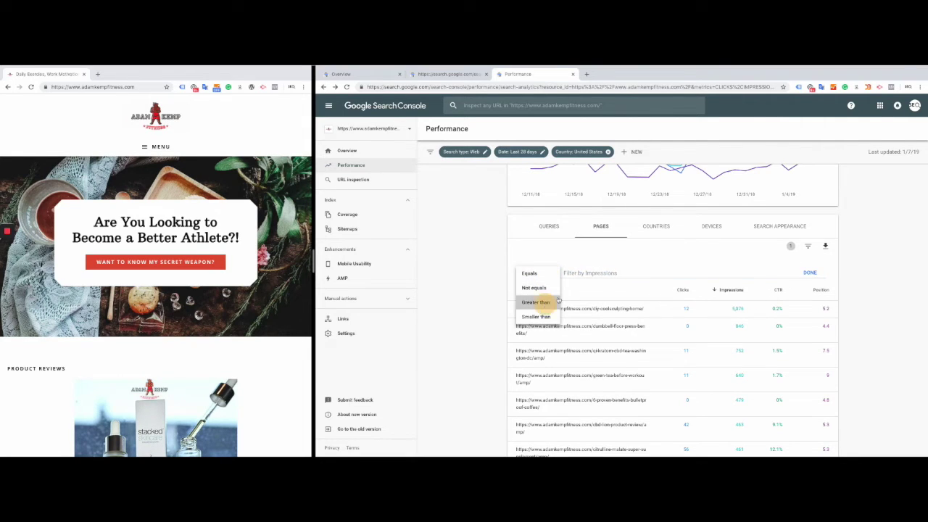
left_click(540, 300)
left_click(584, 273)
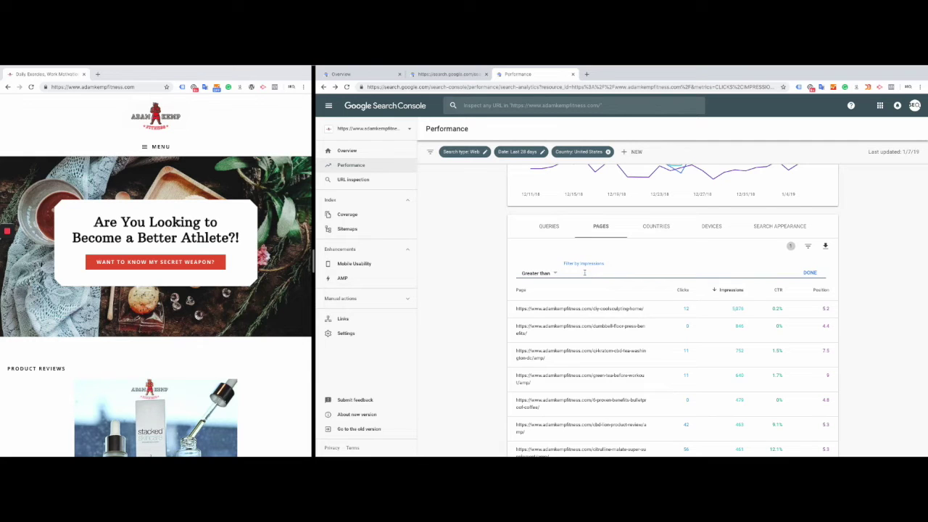
key("Return")
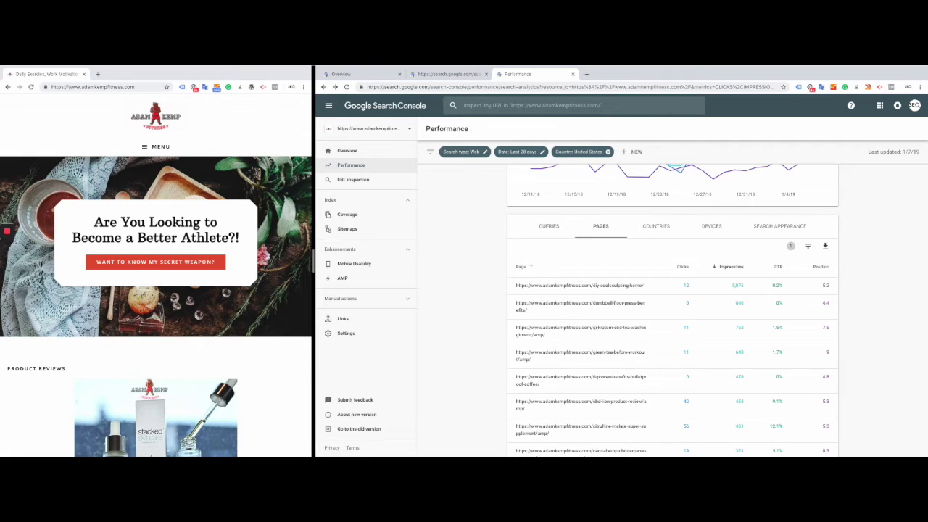
scroll(749, 326, "down", 3)
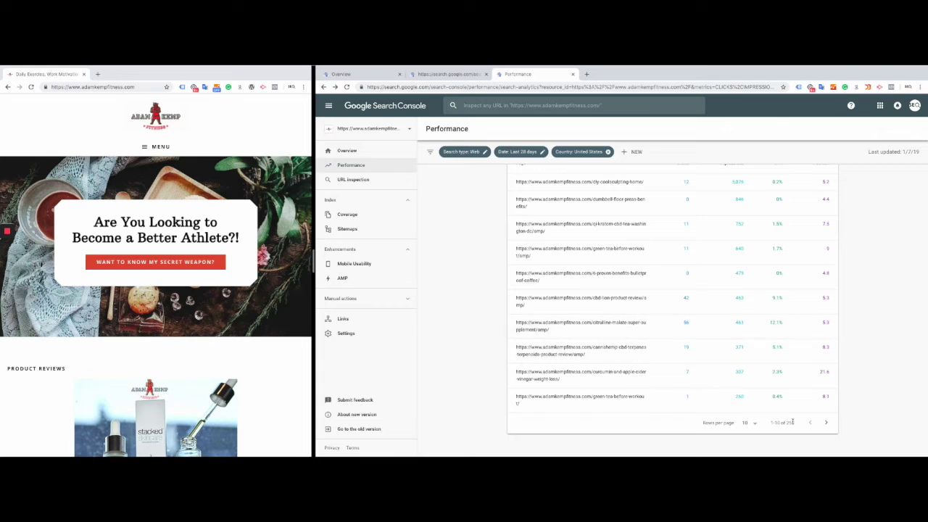
scroll(786, 428, "up", 6)
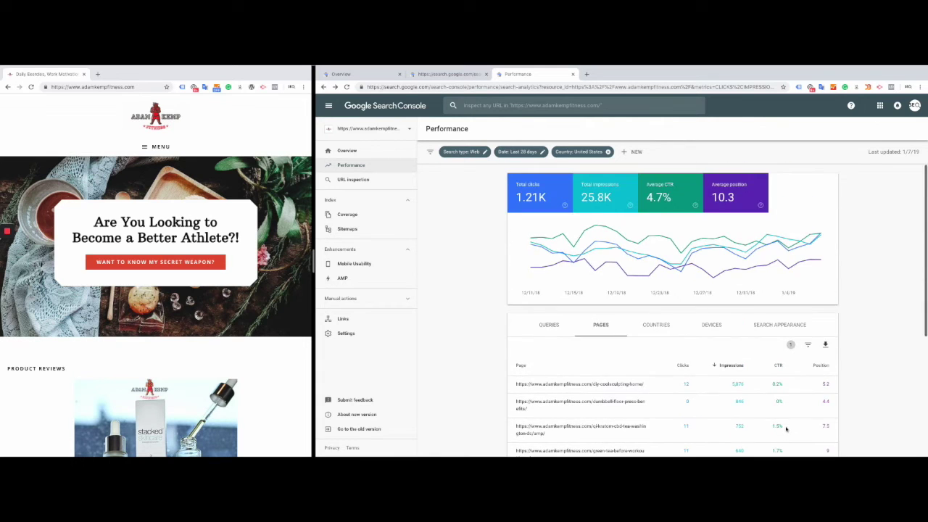
Step: Check the export options available for the pages table and close them without exporting
scroll(783, 429, "down", 1)
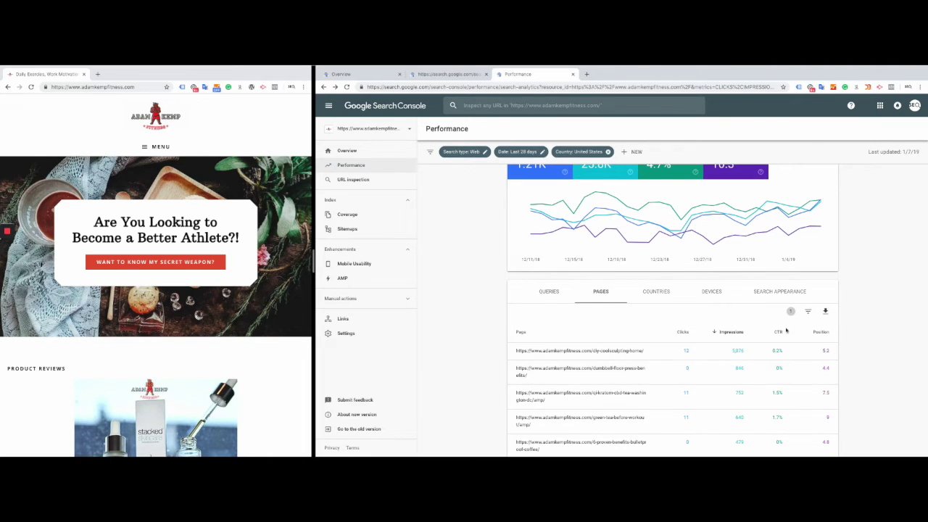
left_click(826, 312)
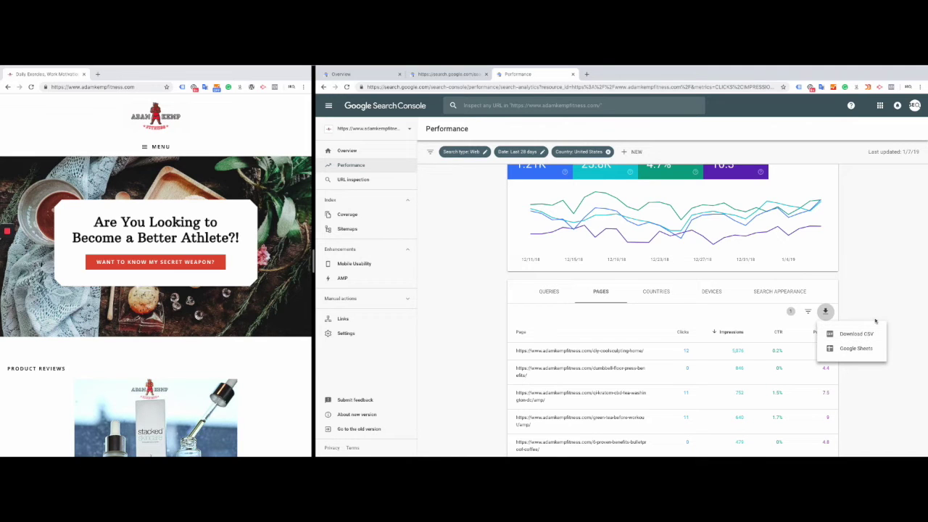
scroll(892, 292, "up", 1)
left_click(892, 293)
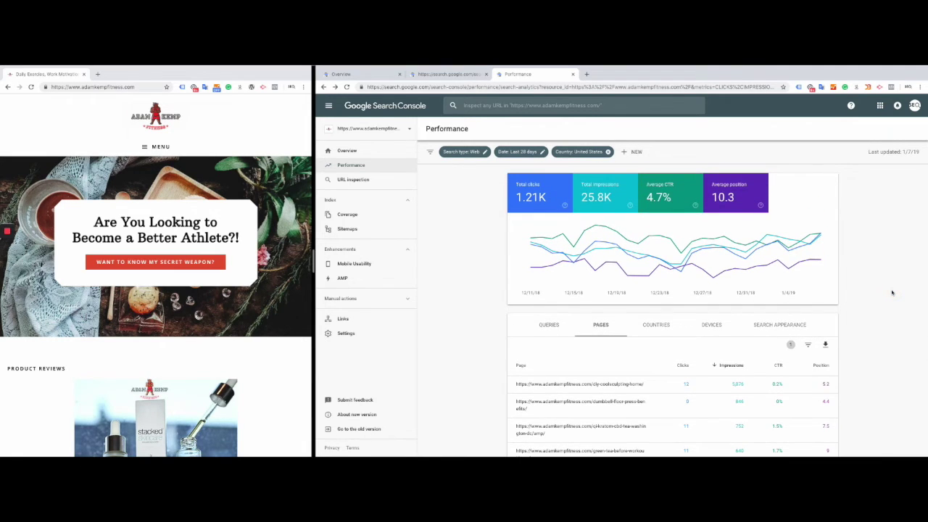
Step: Compare the pages by sorting them by clicks in descending order, and restore the descending impressions order
scroll(892, 292, "down", 2)
scroll(891, 292, "down", 1)
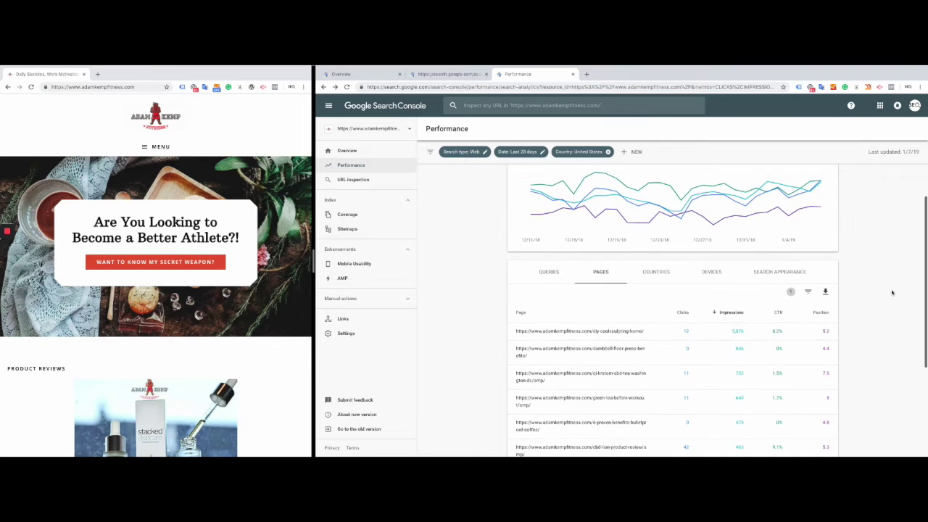
scroll(892, 292, "down", 1)
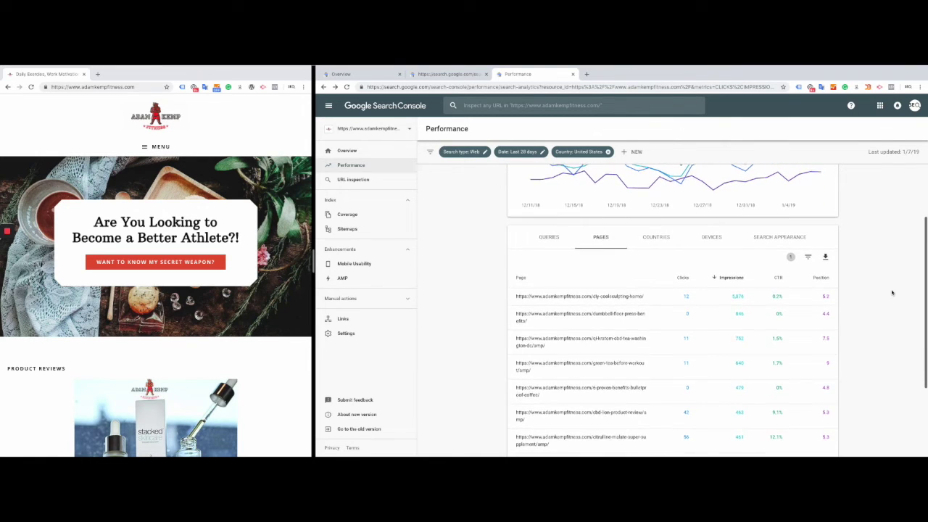
scroll(891, 293, "up", 1)
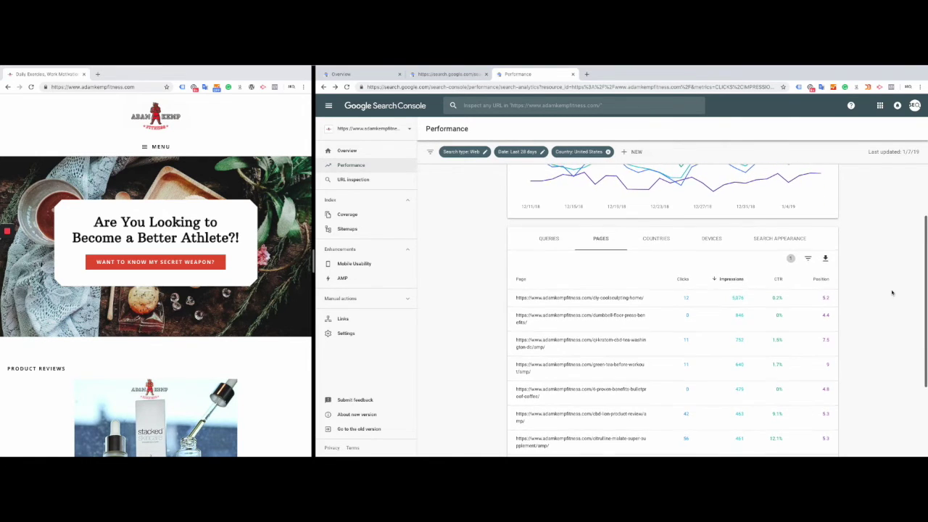
left_click(685, 279)
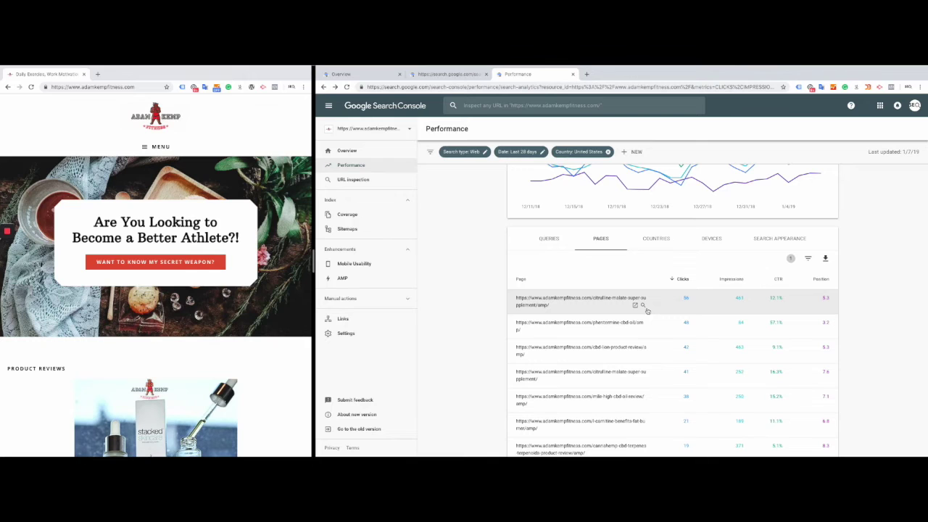
left_click(734, 280)
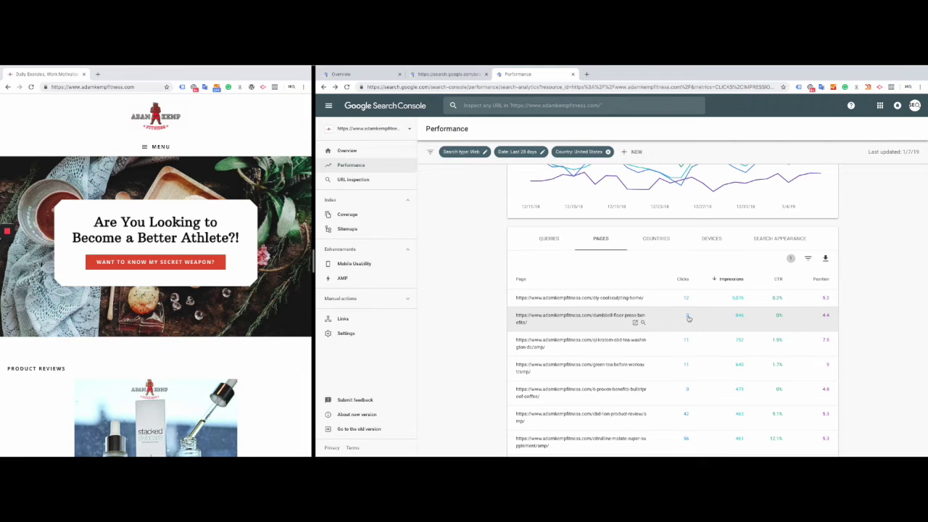
Step: Restrict the Performance report to the dumbbell-floor-press-benefits page and review its country, device and search appearance breakdowns
left_click(606, 319)
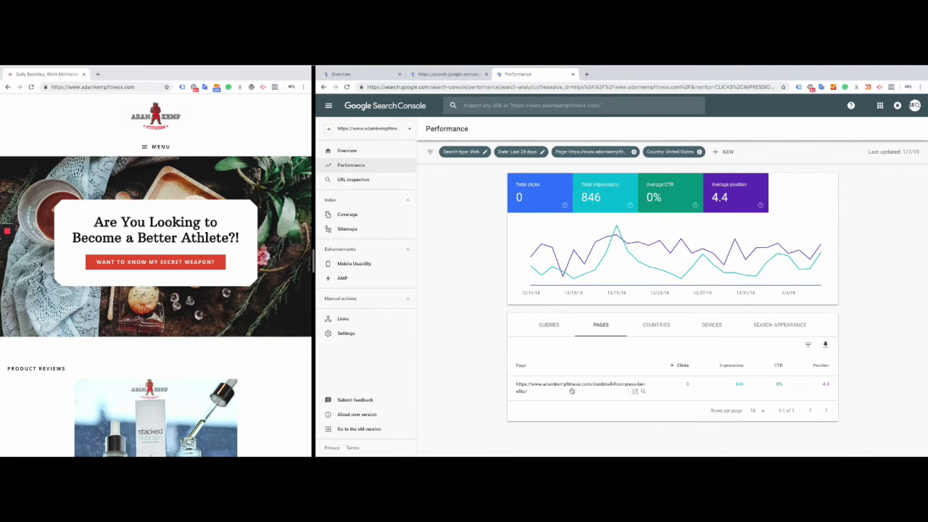
left_click(656, 326)
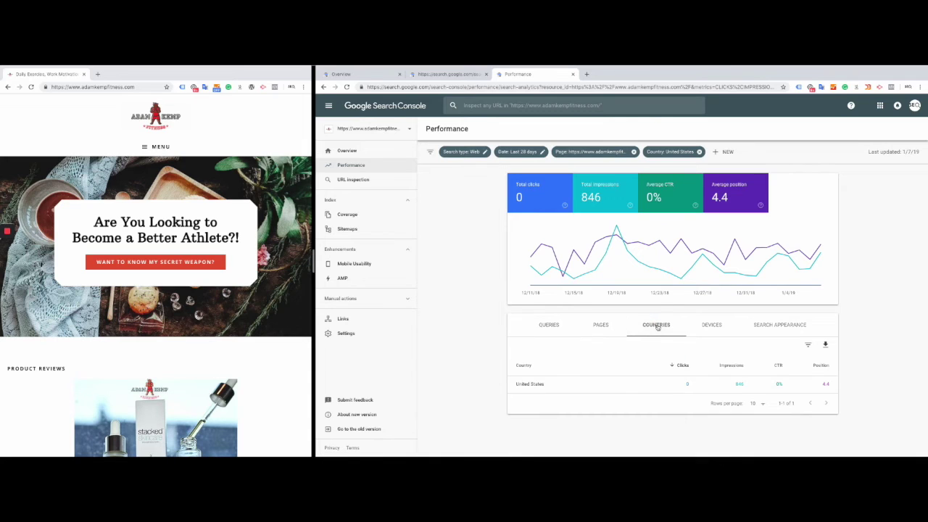
left_click(714, 325)
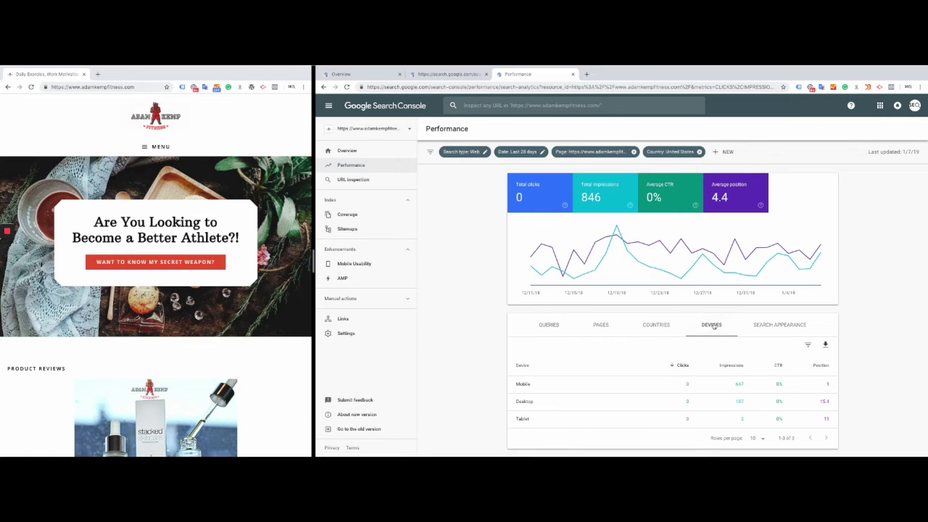
left_click(776, 327)
scroll(708, 402, "down", 2)
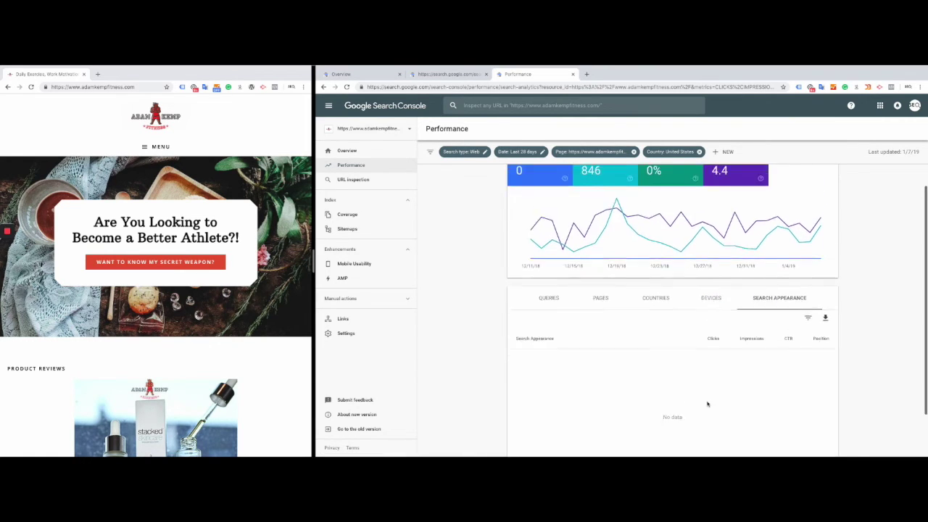
scroll(708, 402, "up", 2)
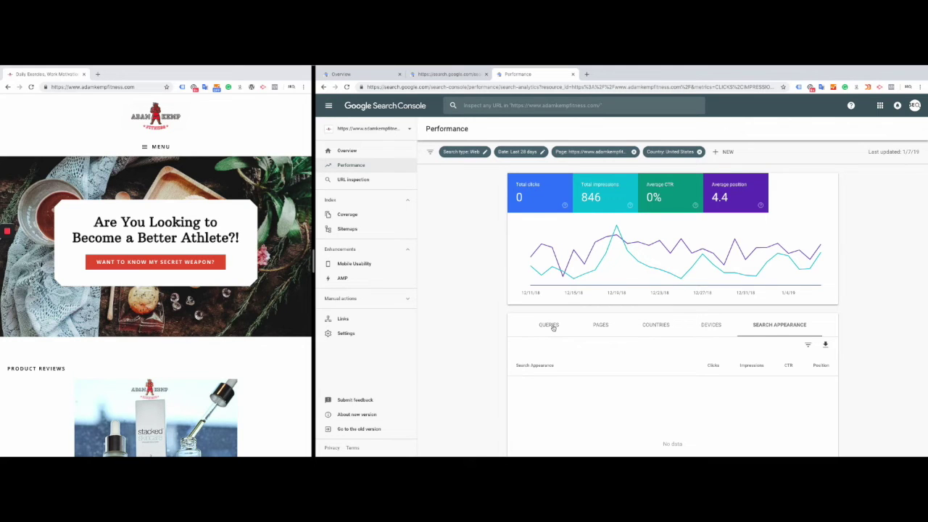
Step: List the search queries for the dumbbell floor press page, highlight the row count and check the export options
left_click(549, 325)
scroll(552, 328, "down", 2)
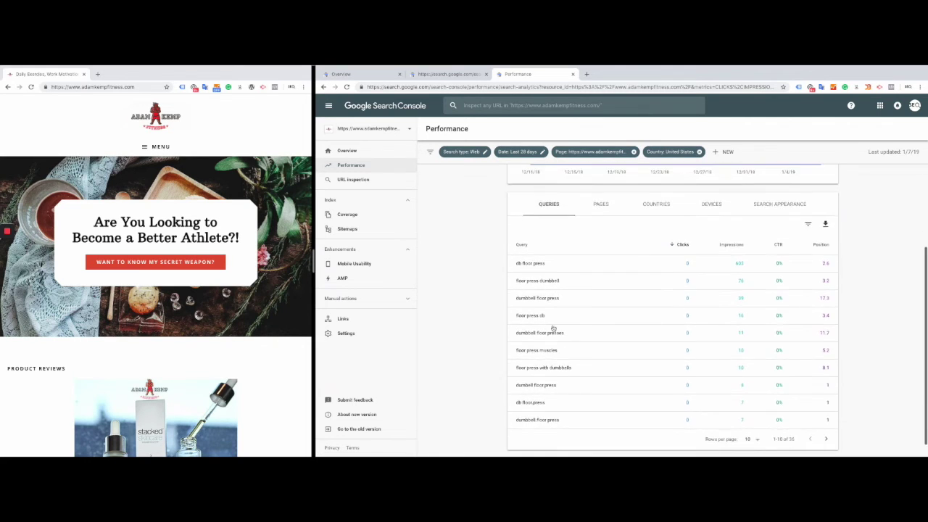
scroll(552, 328, "down", 1)
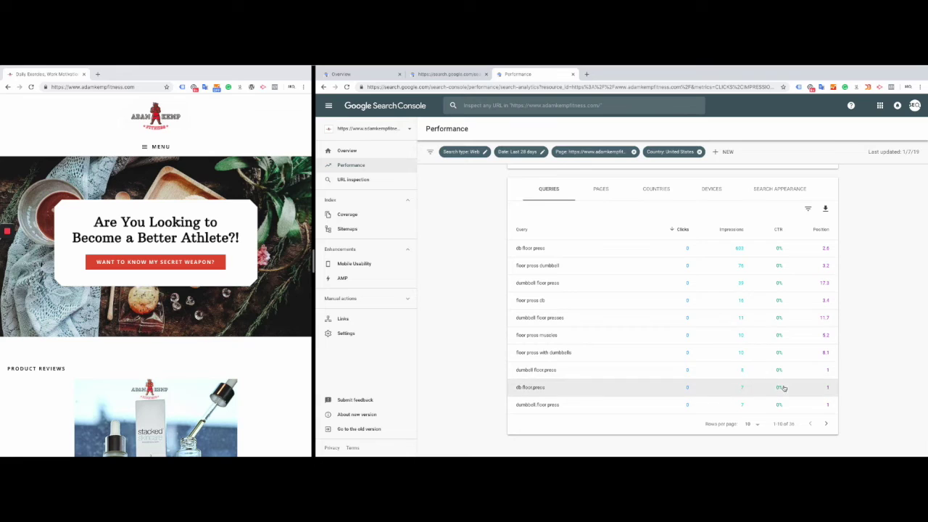
left_click_drag(795, 427, 771, 430)
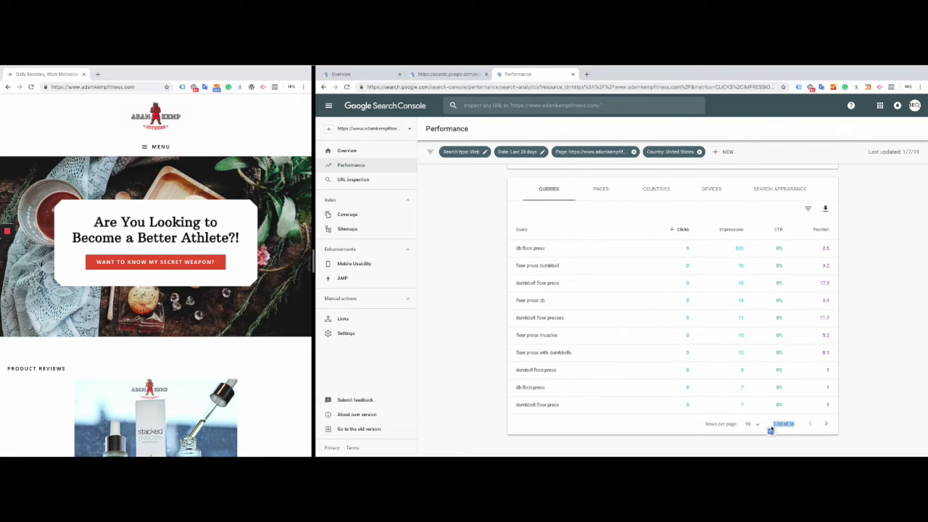
left_click(825, 209)
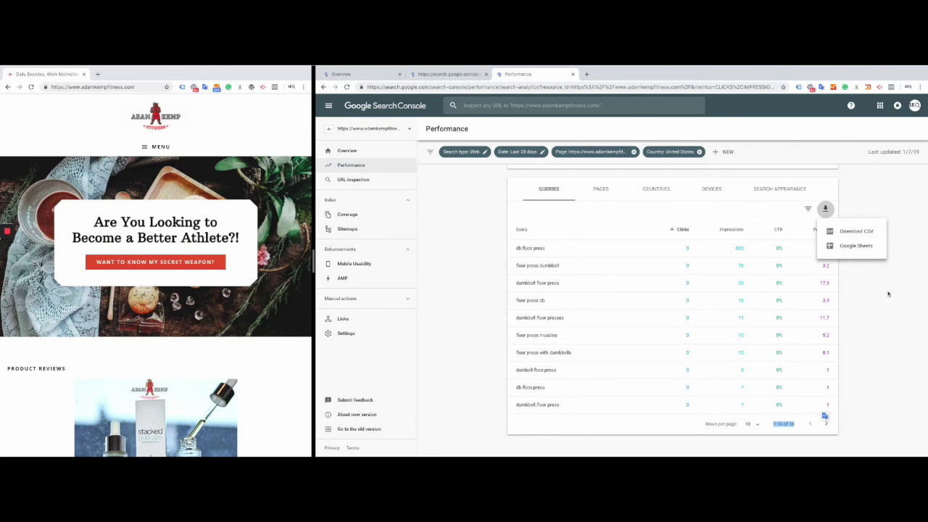
left_click(873, 327)
Step: Review the floor press page's queries, check its entry in the pages breakdown and return to the query list
scroll(873, 328, "up", 1)
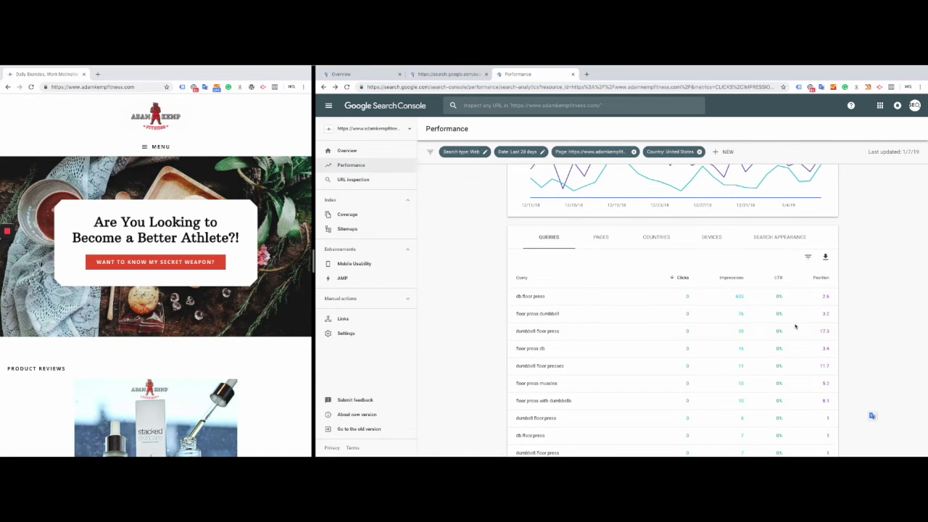
scroll(651, 334, "up", 1)
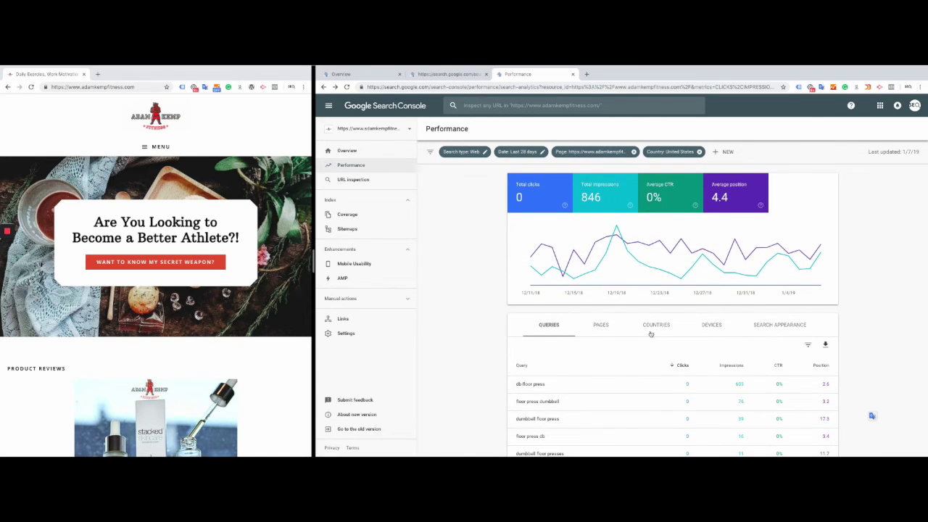
scroll(651, 333, "down", 2)
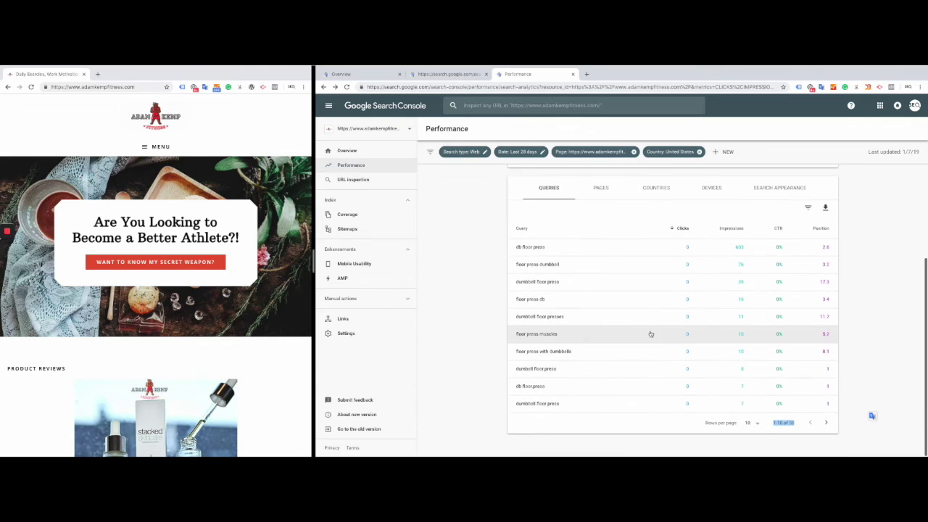
left_click(601, 190)
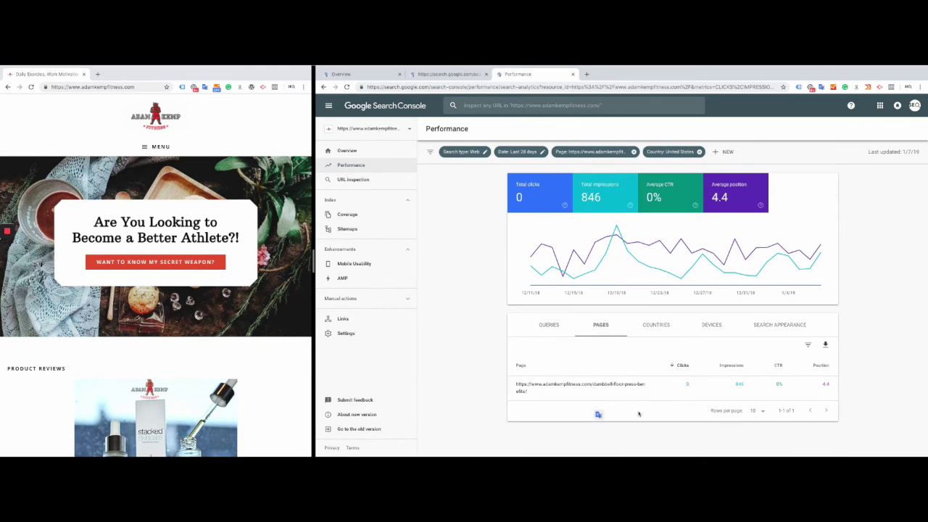
left_click(557, 328)
scroll(556, 329, "down", 1)
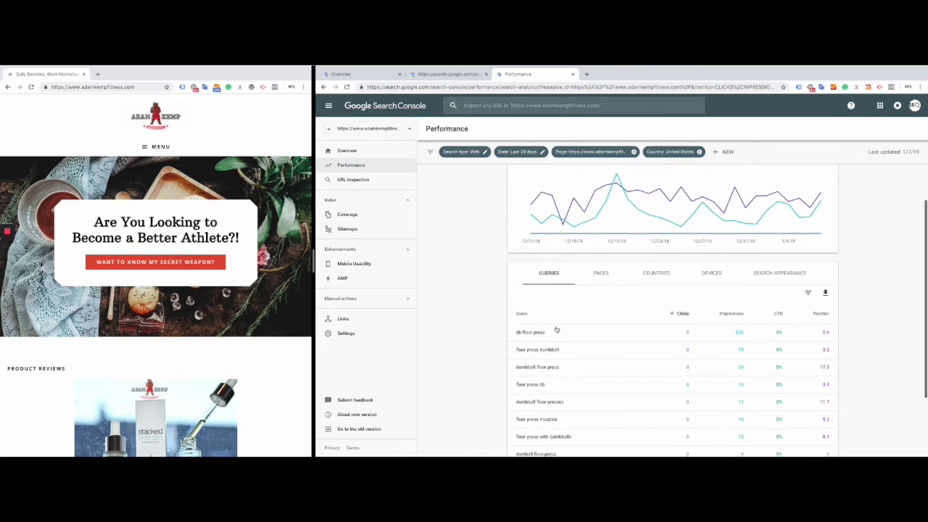
scroll(556, 329, "up", 1)
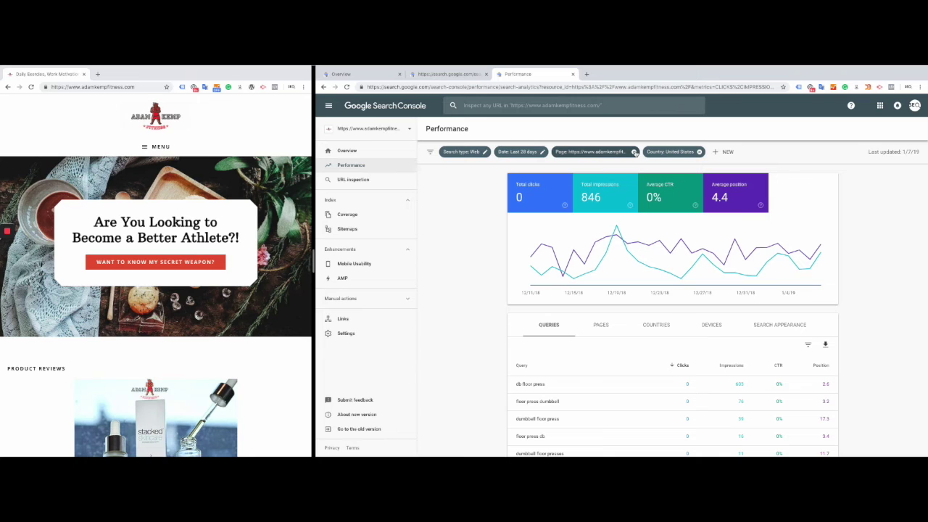
Step: Remove the page and United States country filters, and list the site's pages by impressions in descending order
left_click(634, 153)
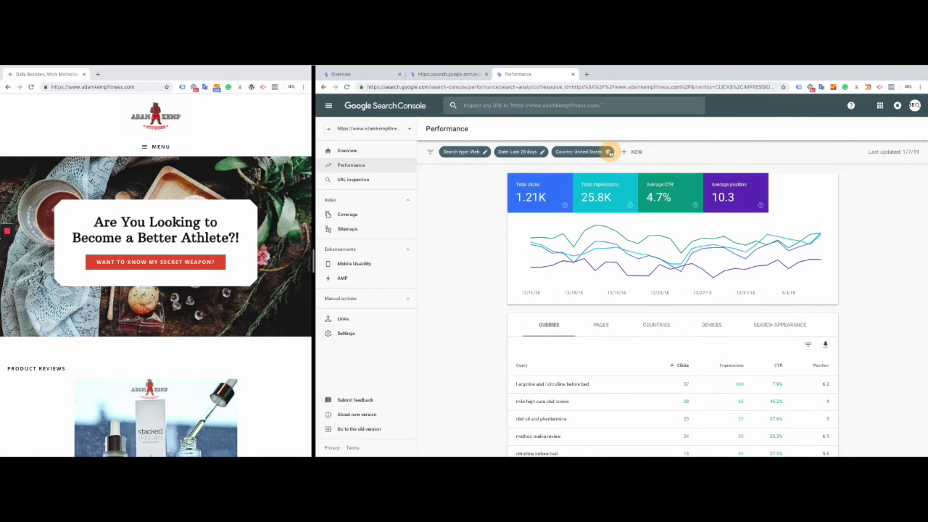
left_click(610, 153)
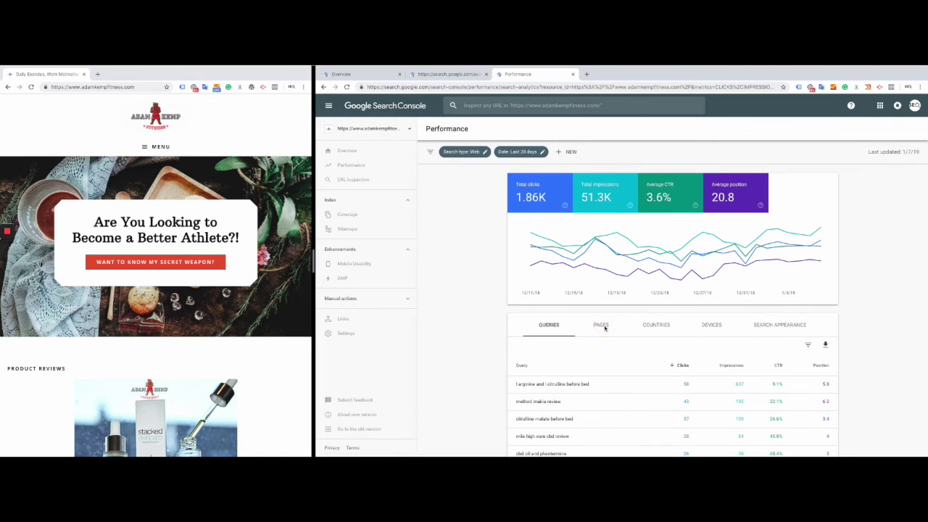
left_click(601, 325)
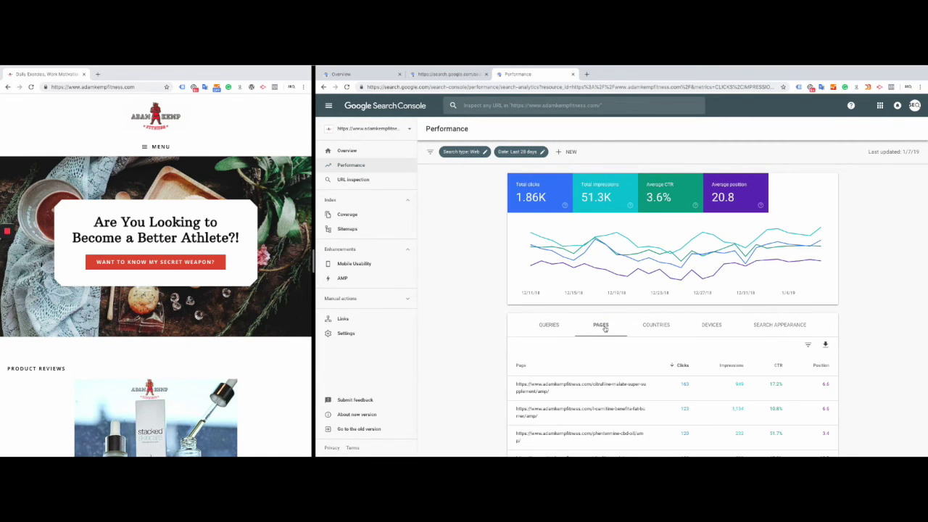
scroll(689, 381, "down", 1)
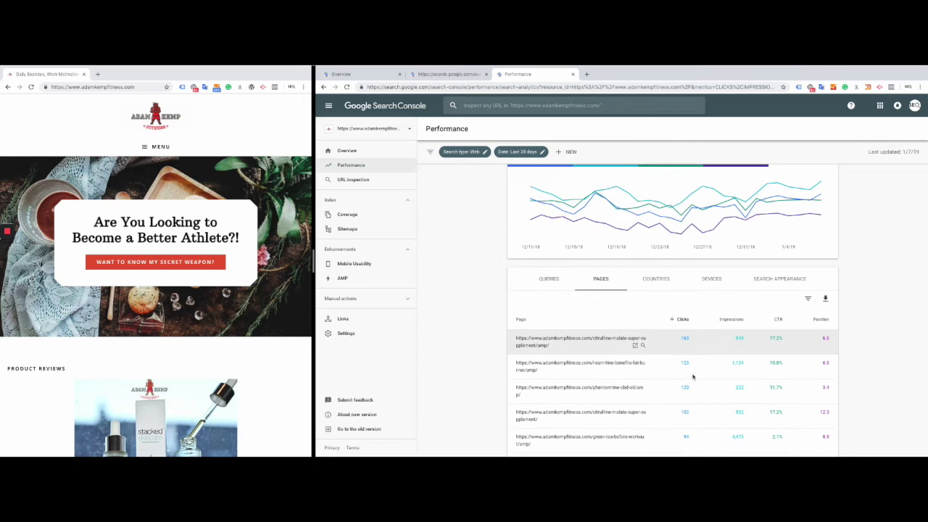
left_click(734, 317)
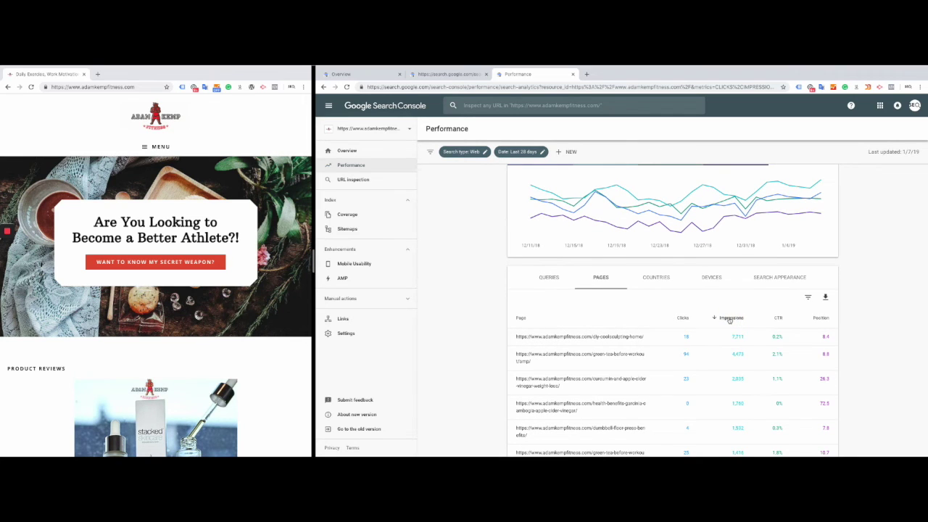
Step: Restrict the Performance report to the diy-coolsculpting-home page and review its search queries sorted by impressions in descending order
left_click(596, 338)
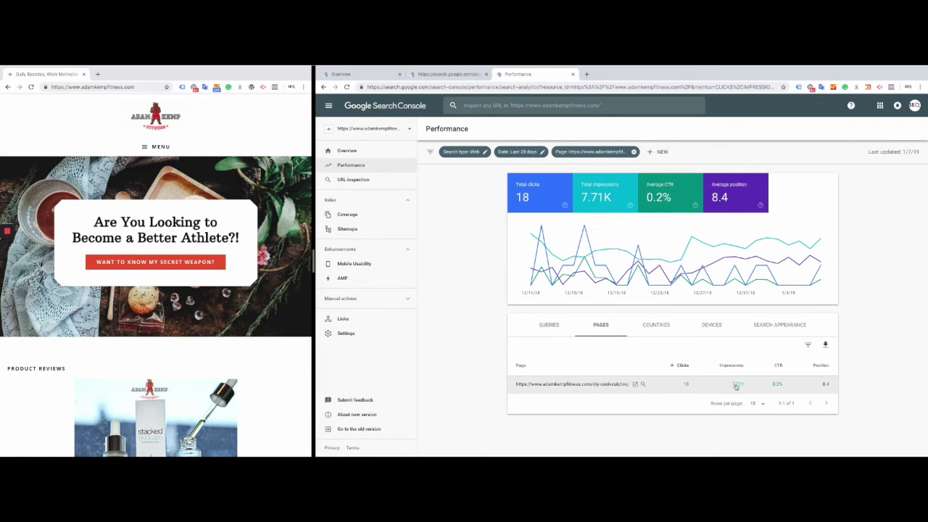
left_click(549, 326)
scroll(499, 397, "down", 2)
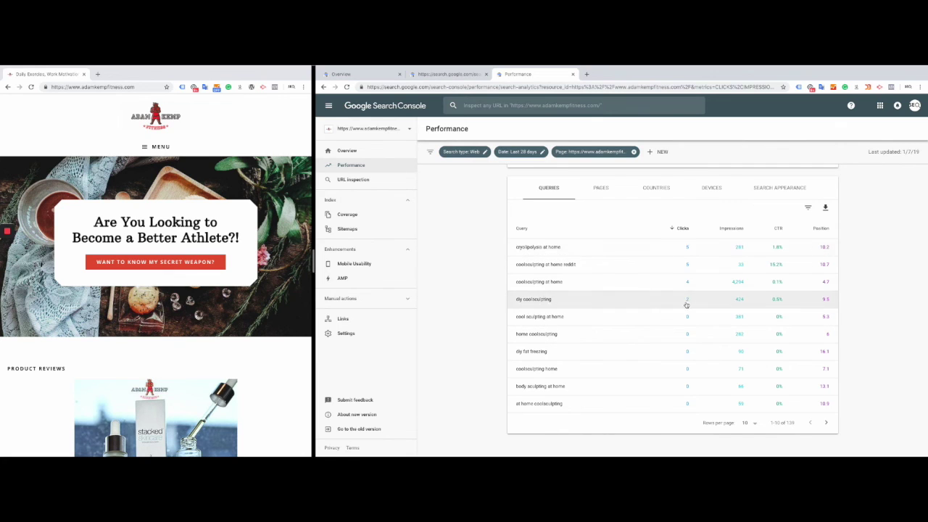
left_click(731, 229)
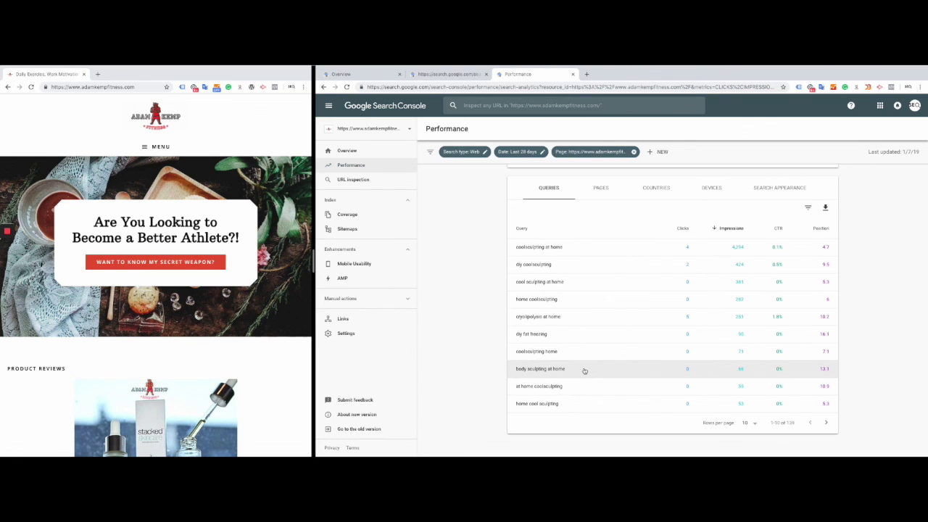
scroll(584, 371, "up", 1)
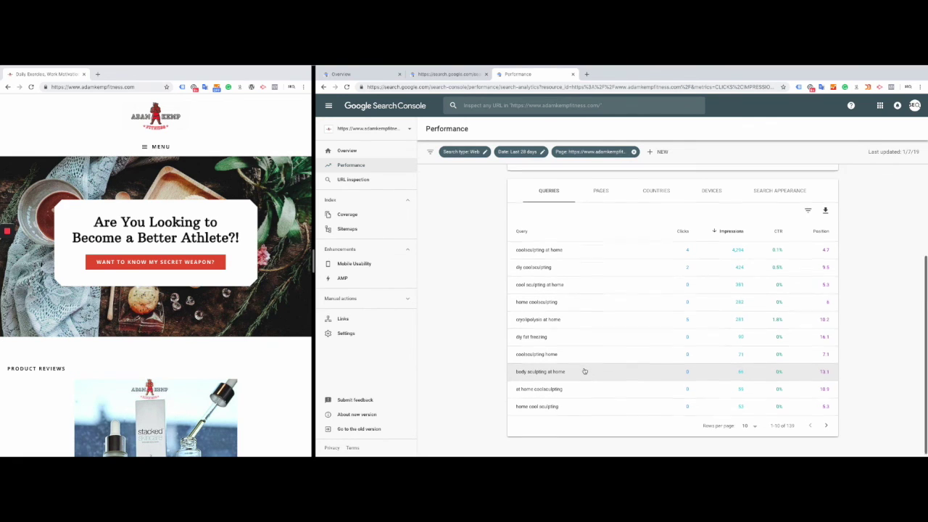
scroll(584, 371, "up", 1)
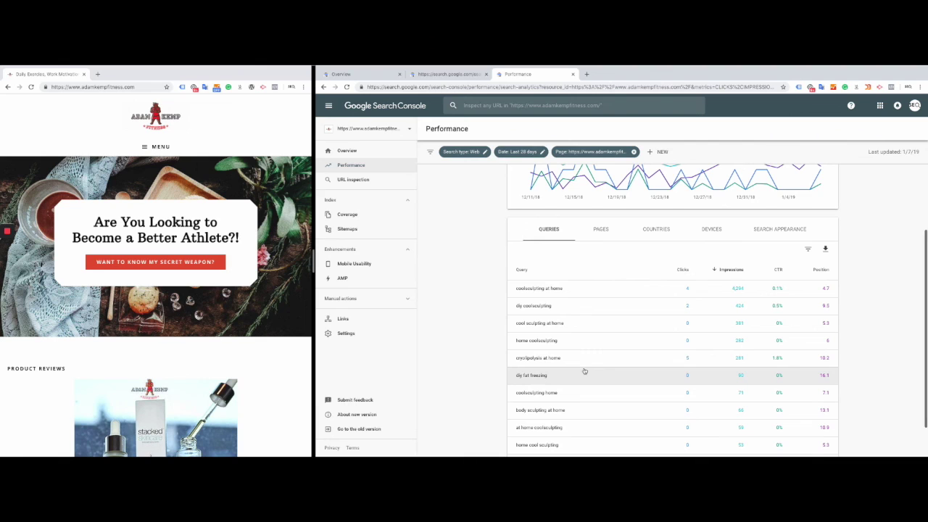
scroll(585, 370, "down", 2)
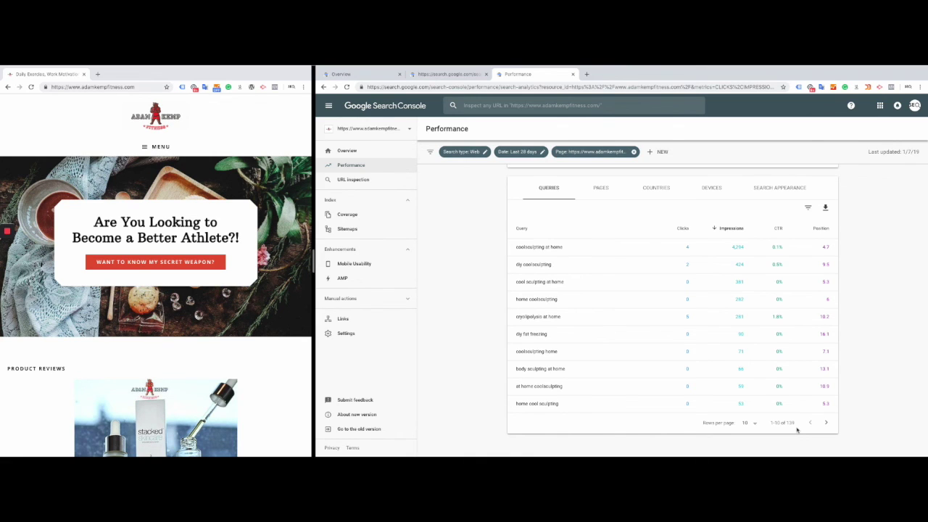
scroll(797, 430, "up", 4)
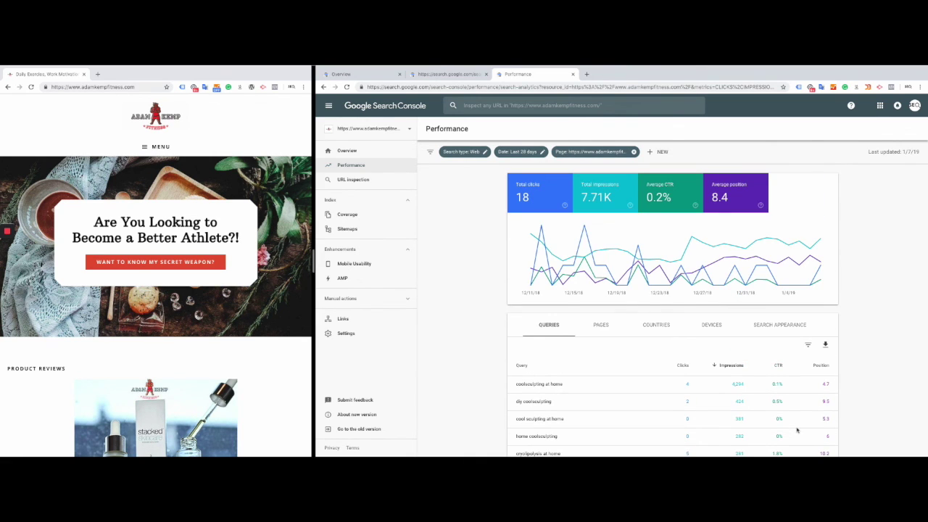